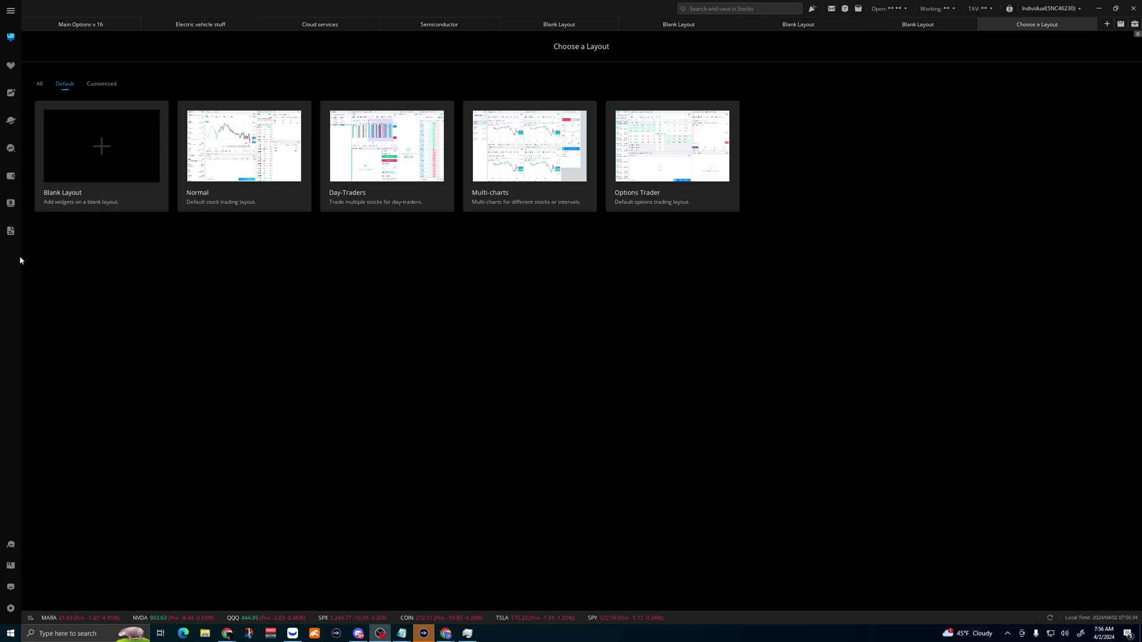
Step: Restore the trading window and make it fill the screen again
double_click(488, 8)
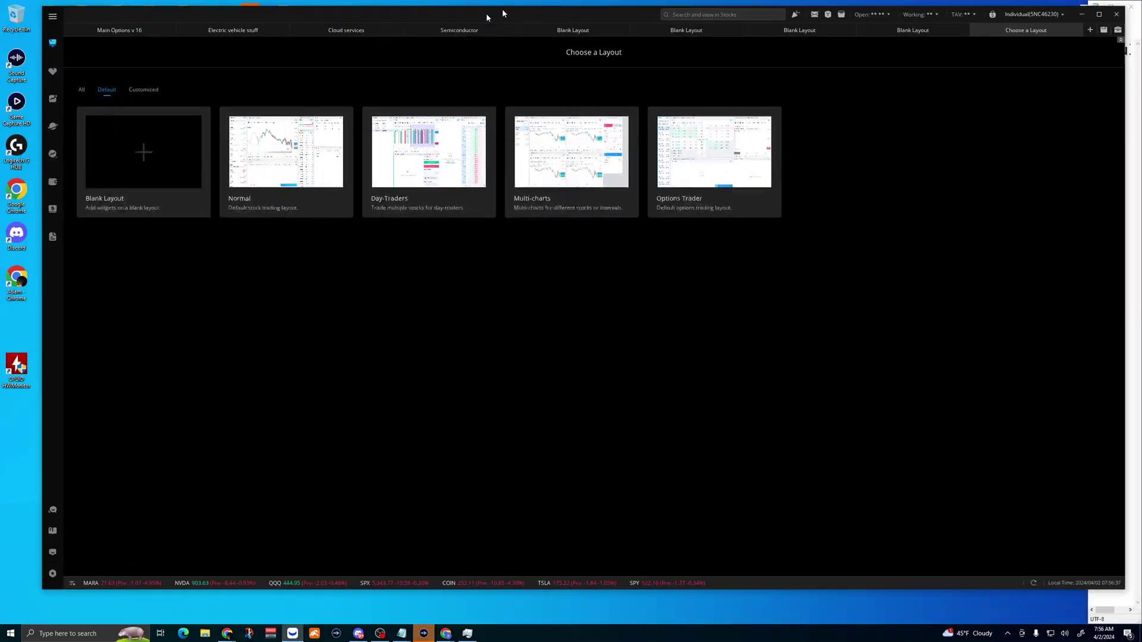
left_click_drag(491, 4, 491, 3)
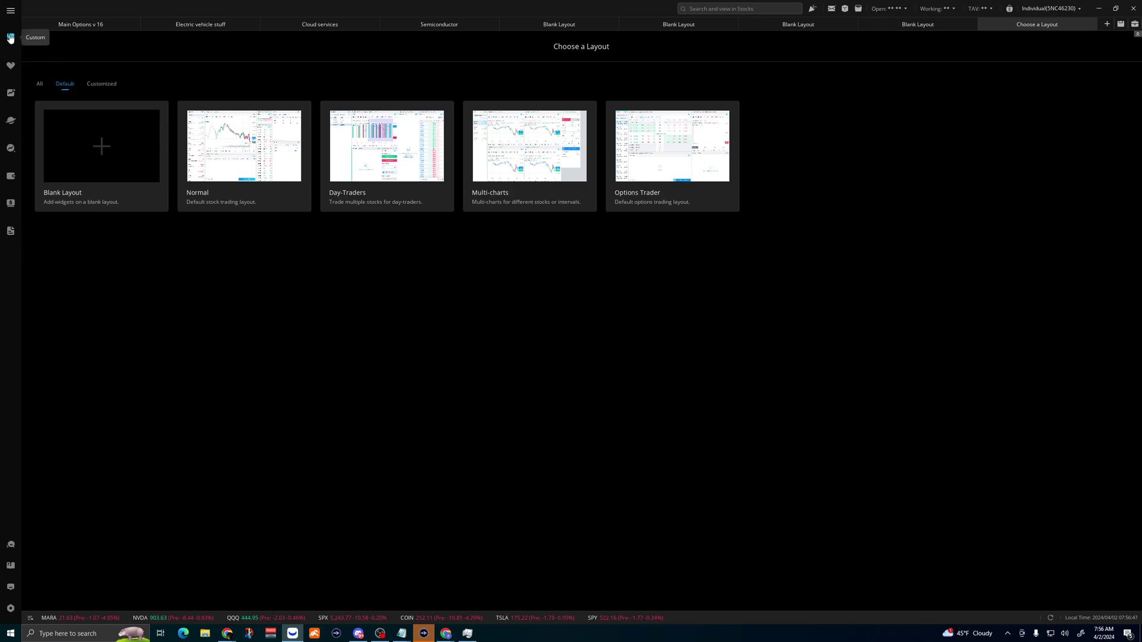
mouse_move(10, 37)
left_mouse_down()
mouse_move(9, 197)
mouse_move(9, 38)
left_mouse_up()
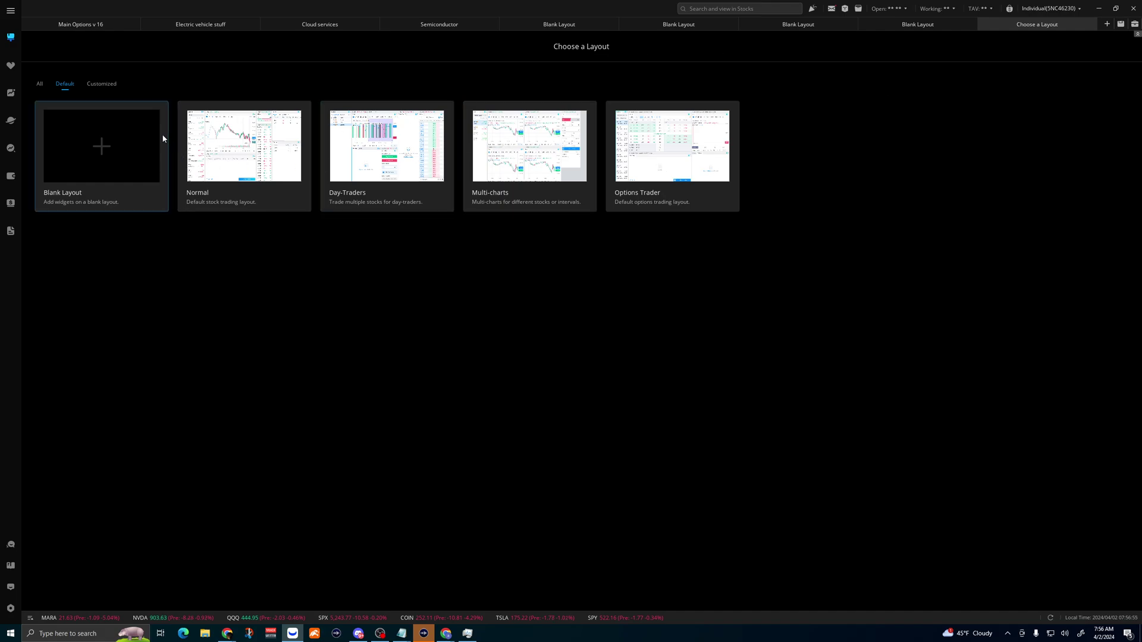
Step: Filter the layouts to default templates and start a new Blank Layout
left_click(40, 90)
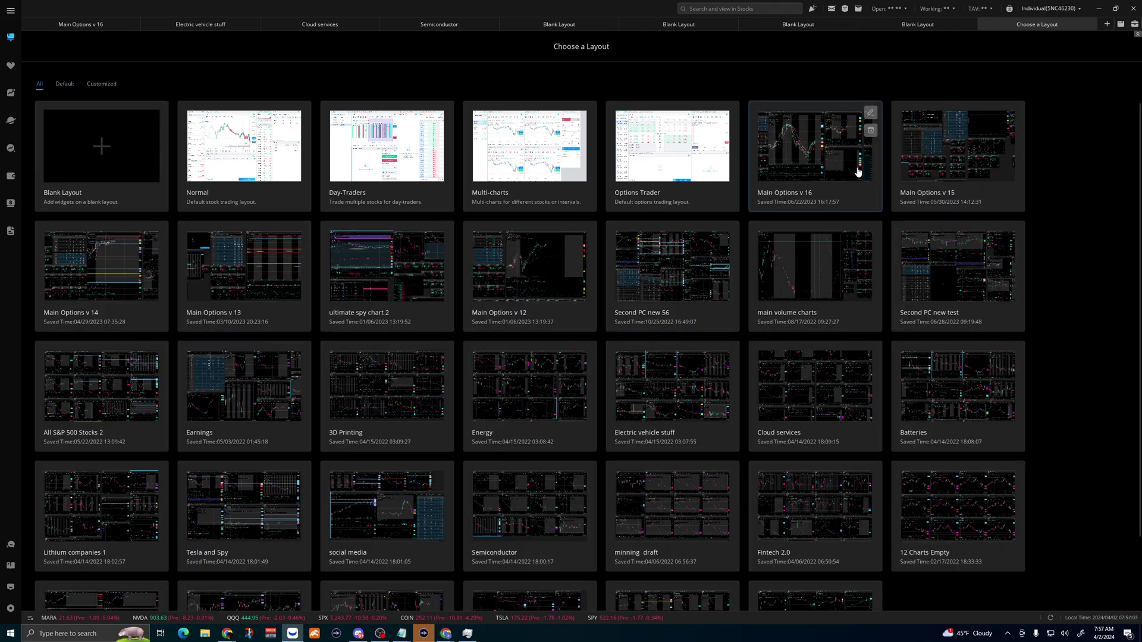
left_click(65, 84)
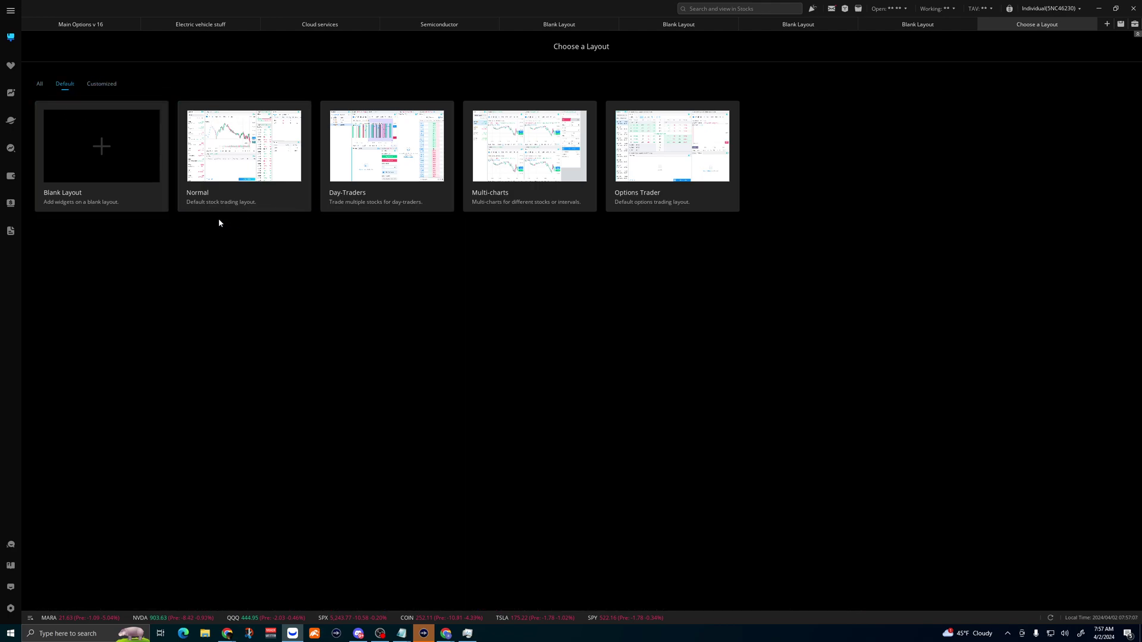
left_click(103, 154)
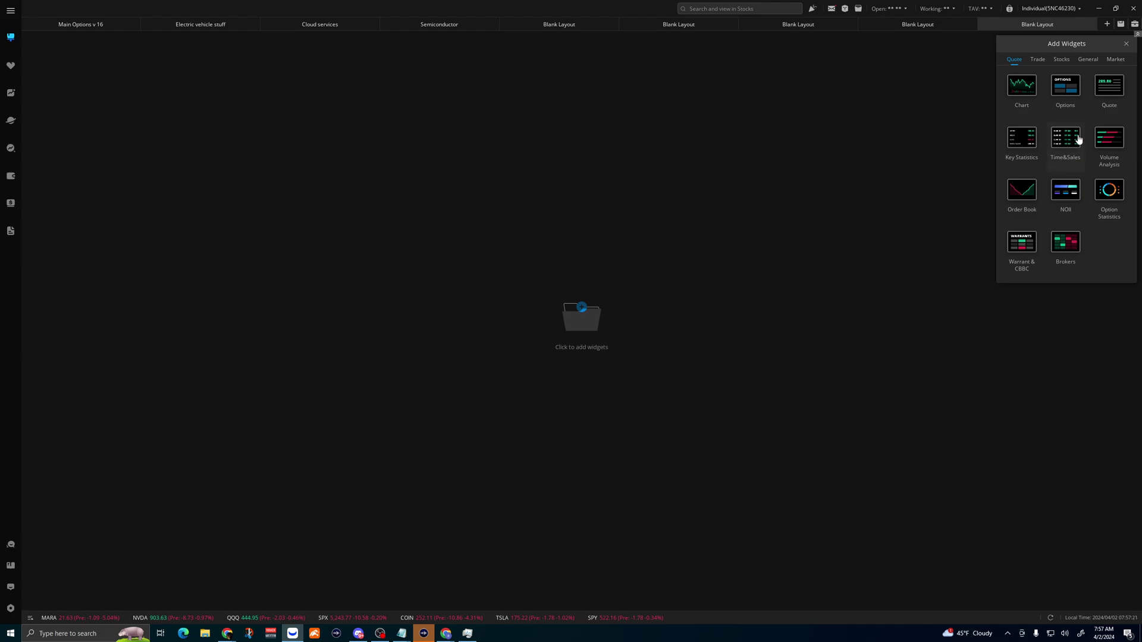
Step: Browse the Trade, Stocks, General and Market widget categories, then return to Quote
left_click(1035, 60)
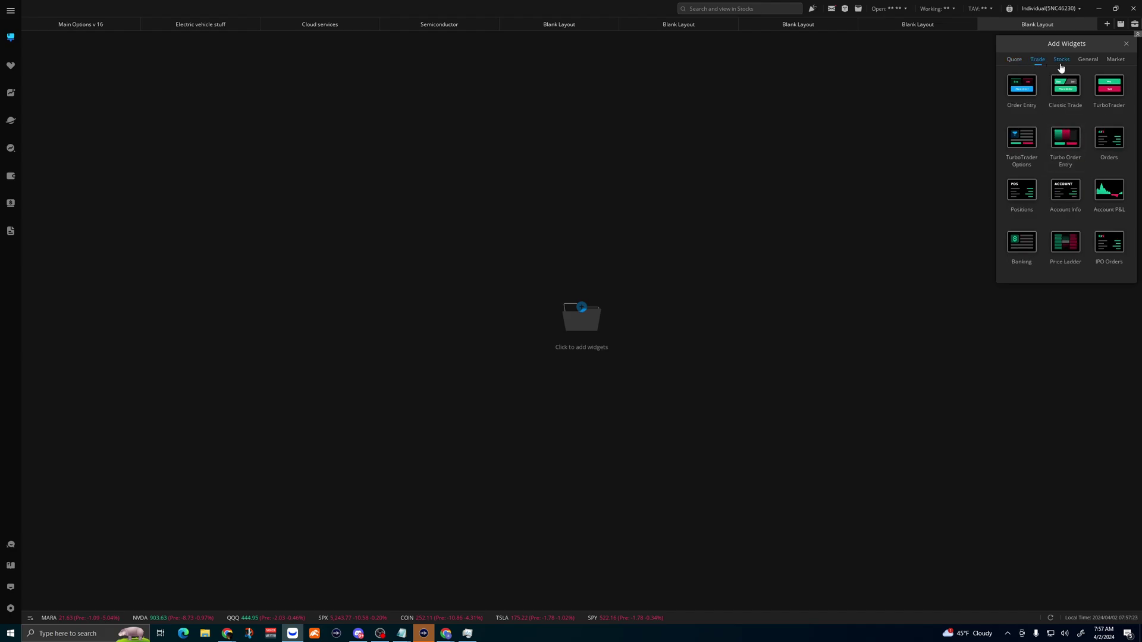
left_click(1062, 66)
left_click(1081, 68)
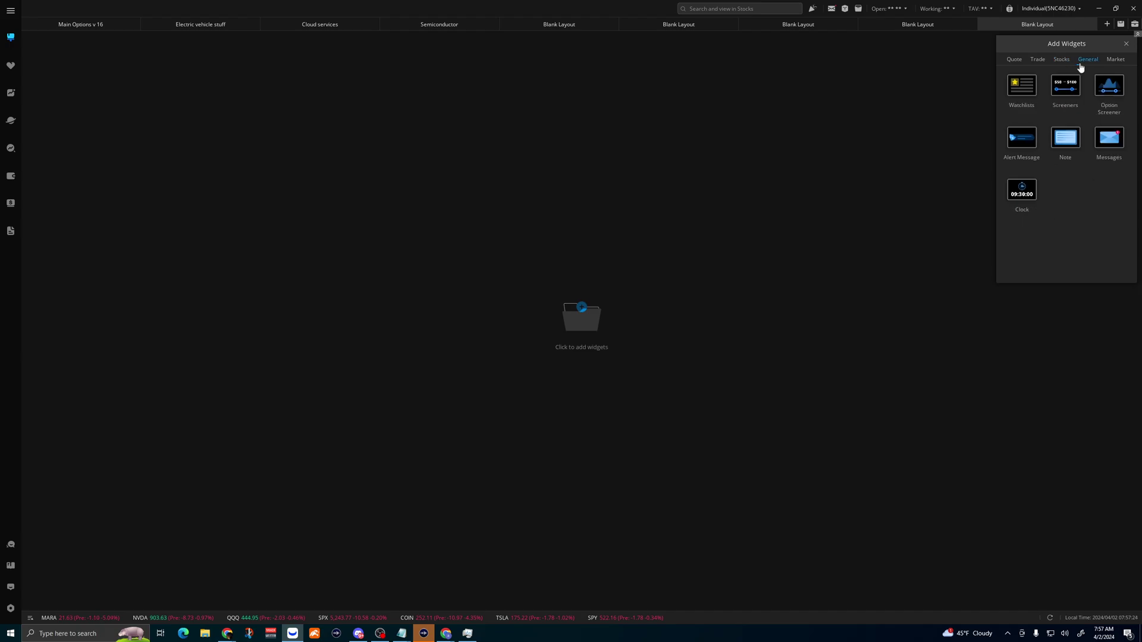
left_click(1115, 61)
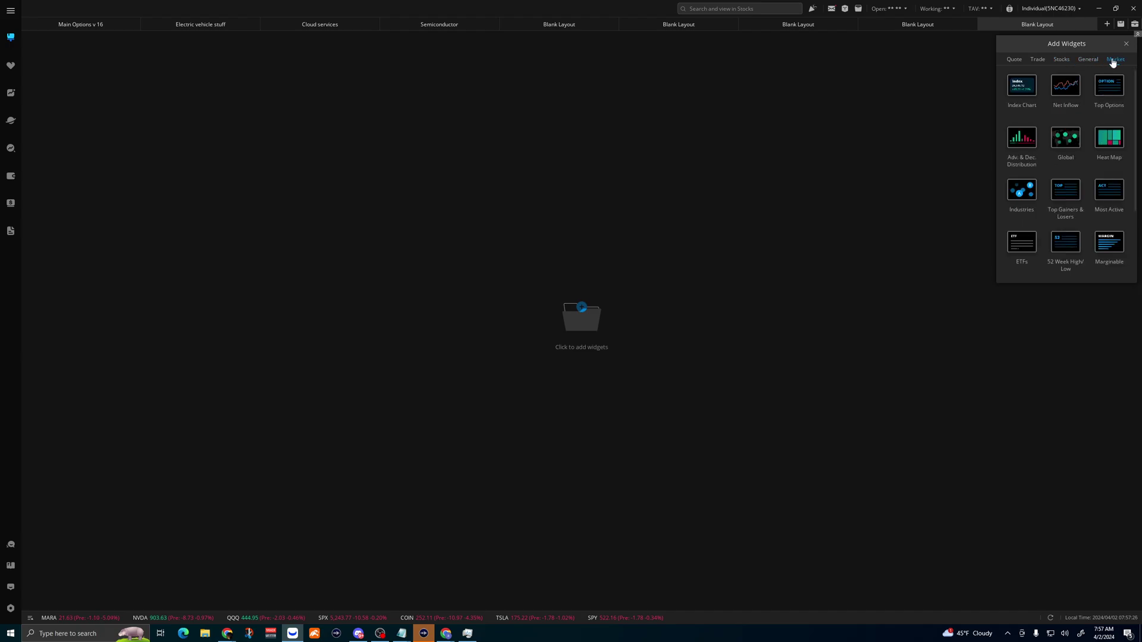
left_click(1017, 62)
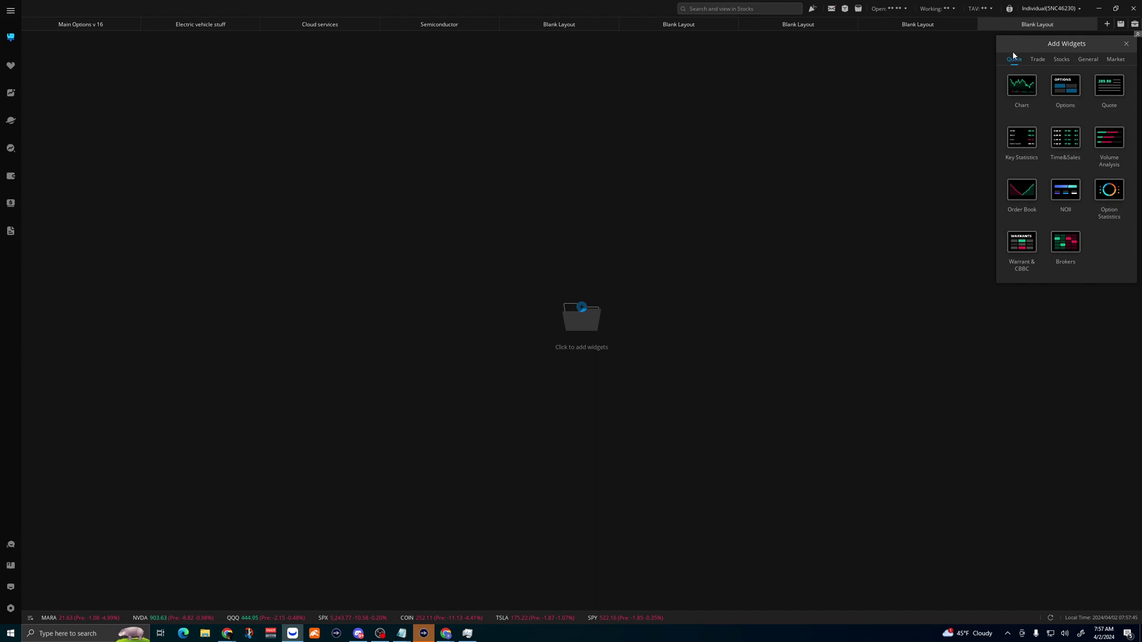
Step: Add an SPY Chart widget and enlarge it across the upper left
left_click(1019, 87)
left_click(649, 308)
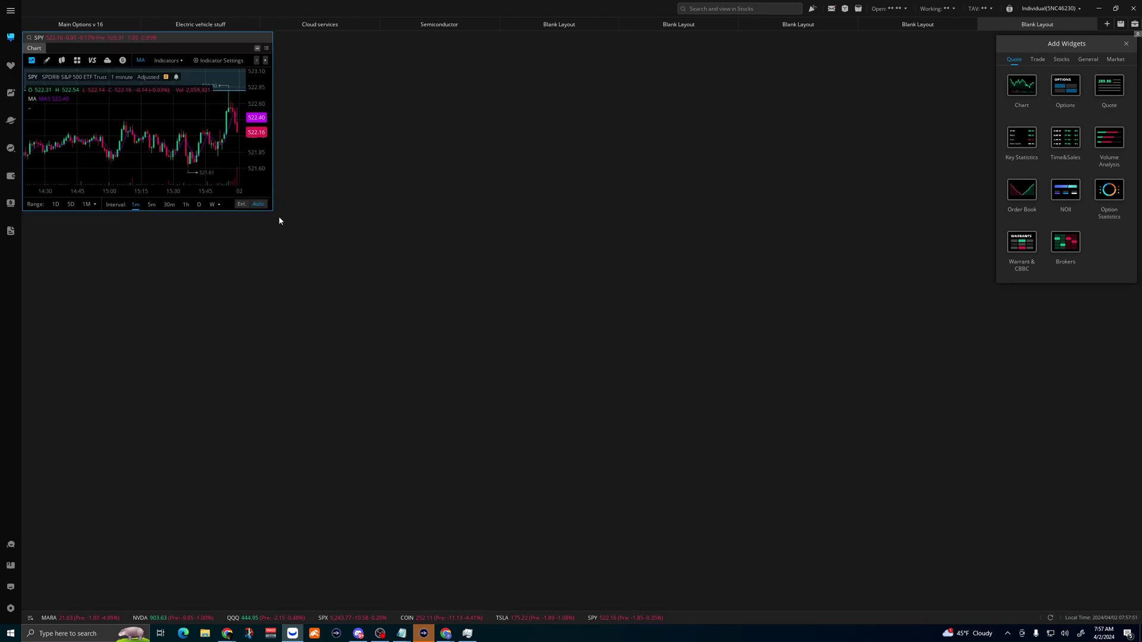
left_click_drag(273, 211, 378, 289)
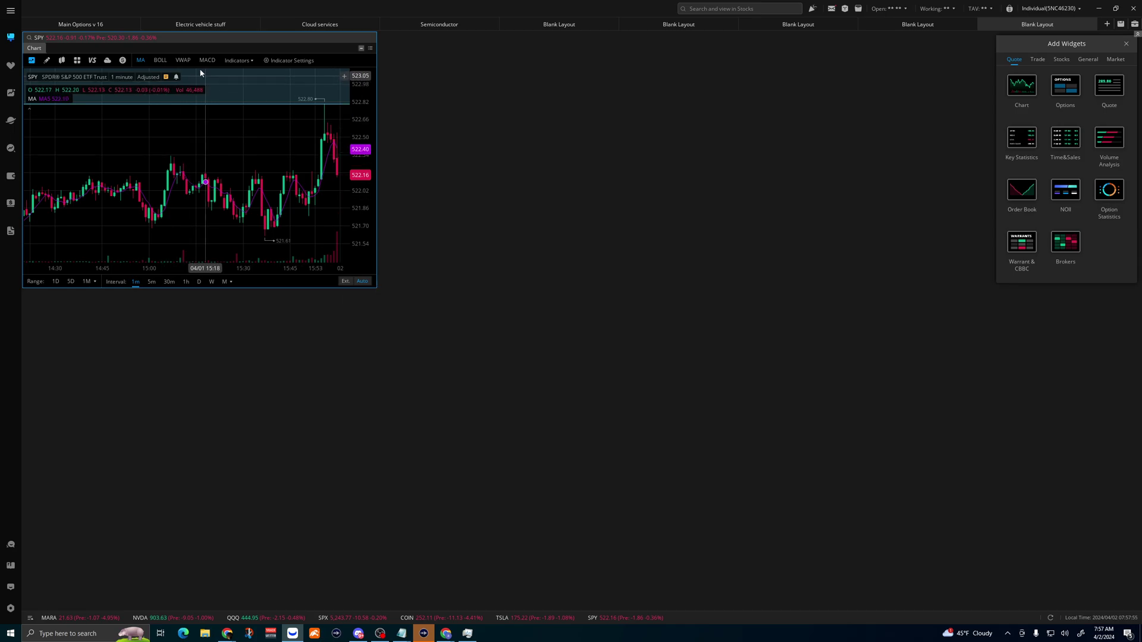
Step: Copy the SPY chart and line the copy up beside the first
left_click(371, 49)
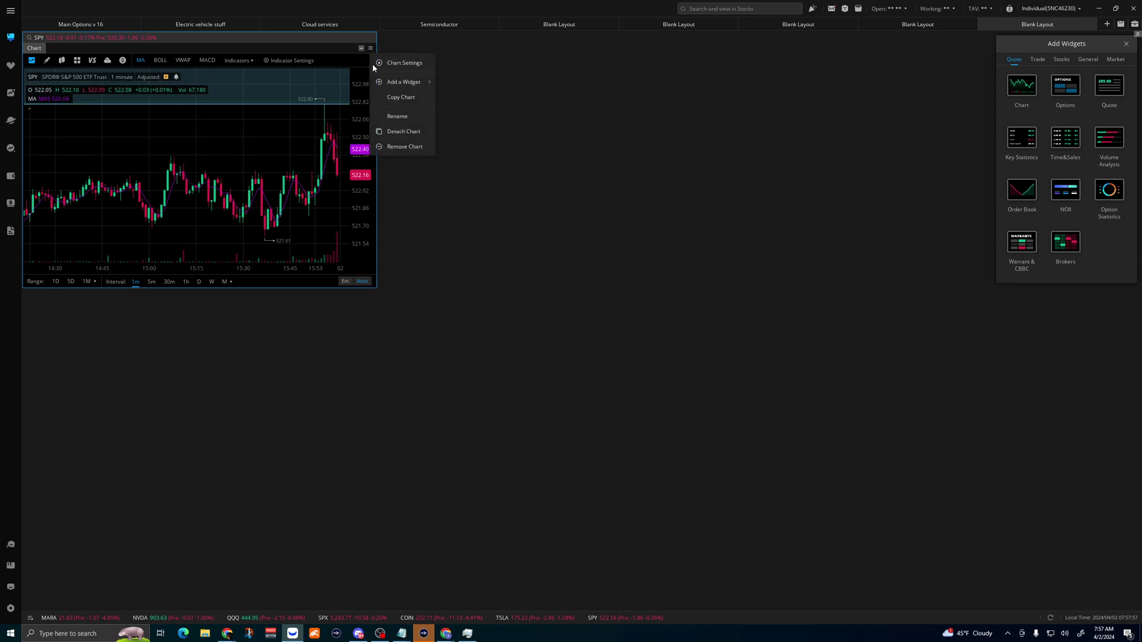
left_click(401, 98)
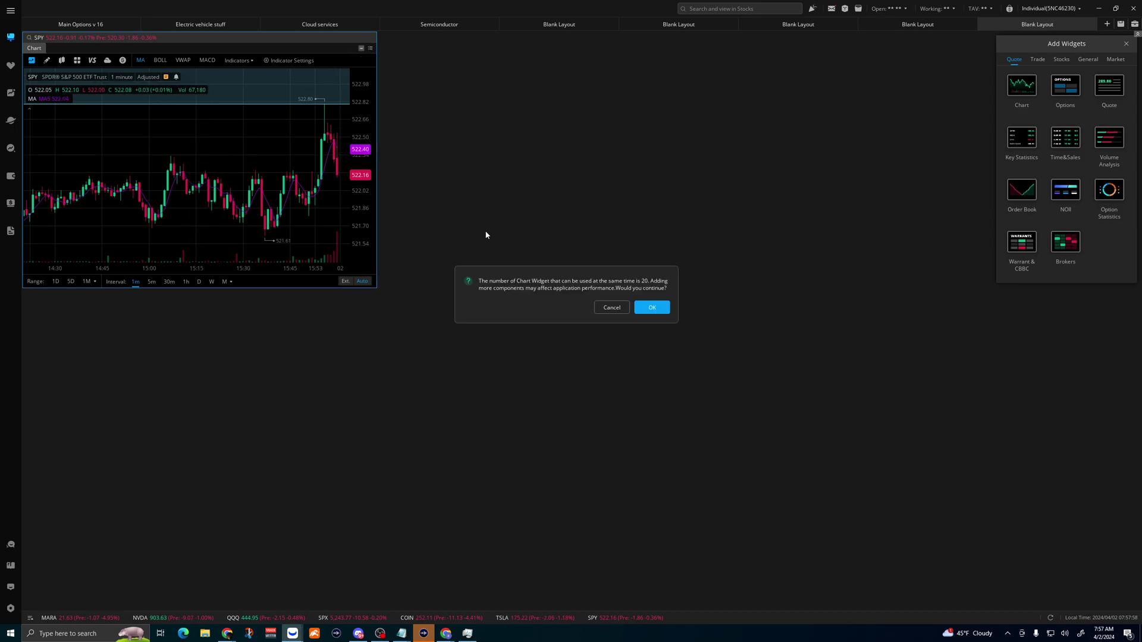
left_click(647, 308)
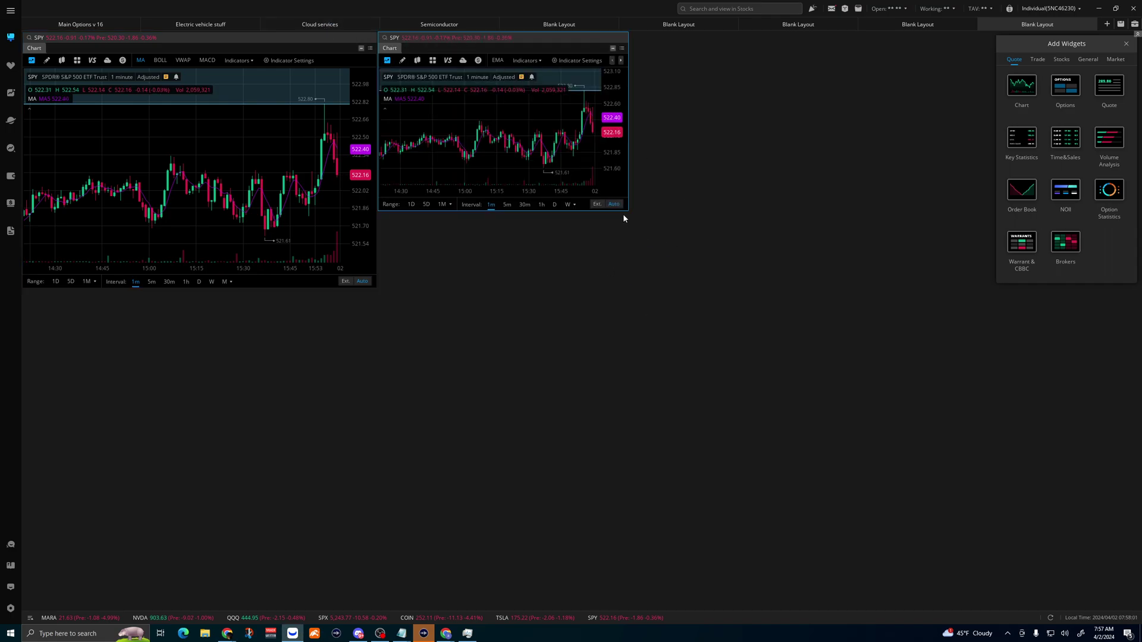
left_click_drag(533, 35, 58, 54)
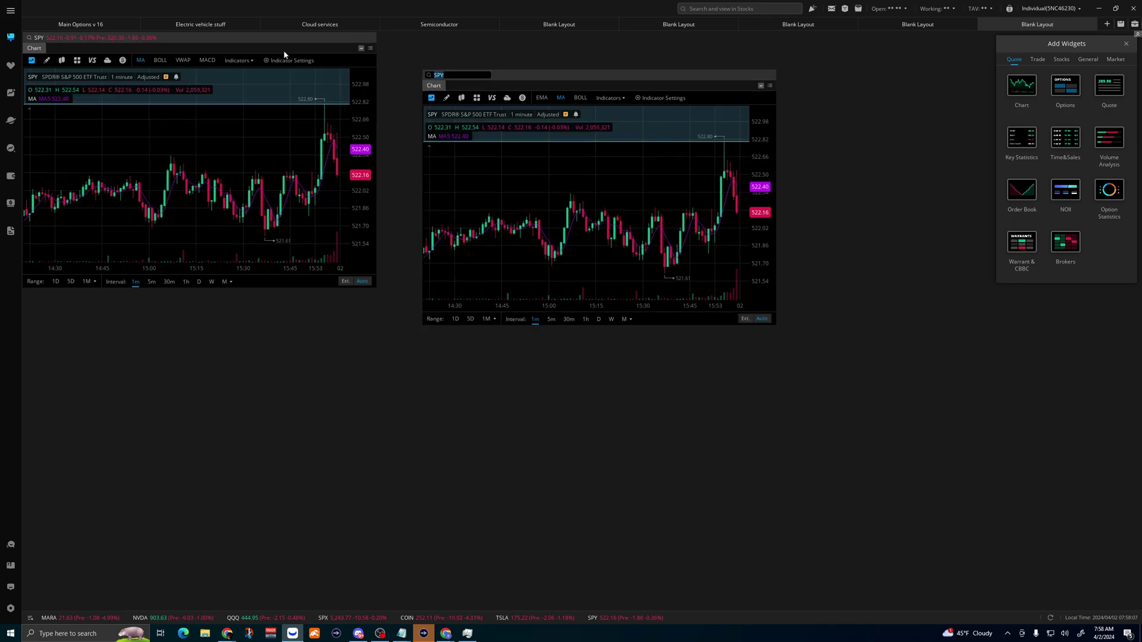
left_click_drag(564, 70, 530, 27)
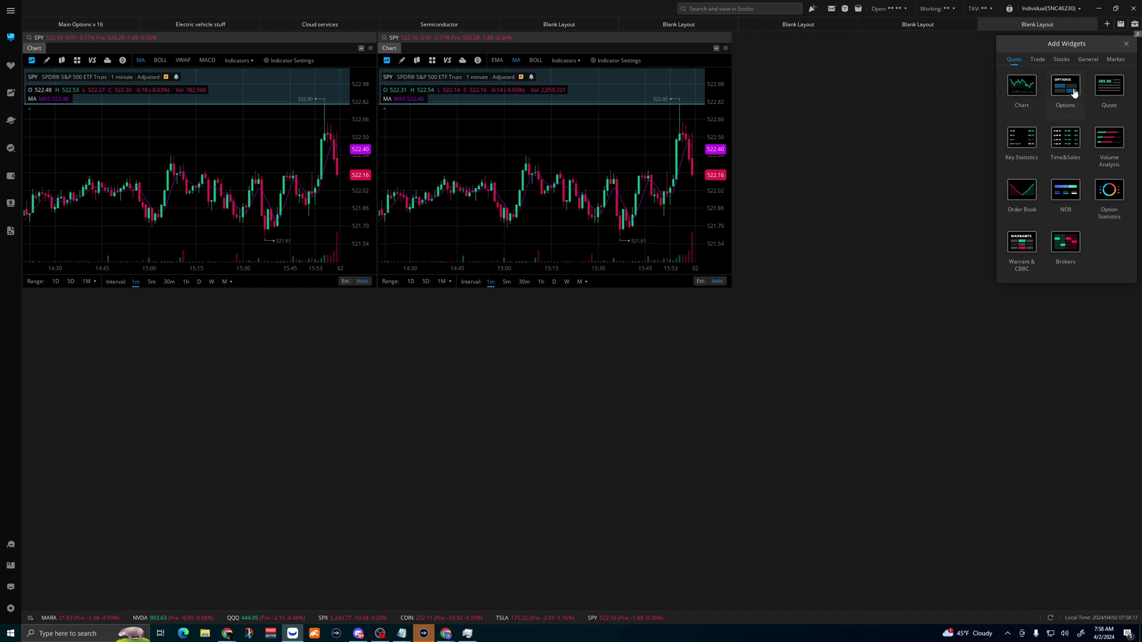
Step: Add an SPY Options chain below the charts, widened to show Delta and Open Int
left_click(1074, 90)
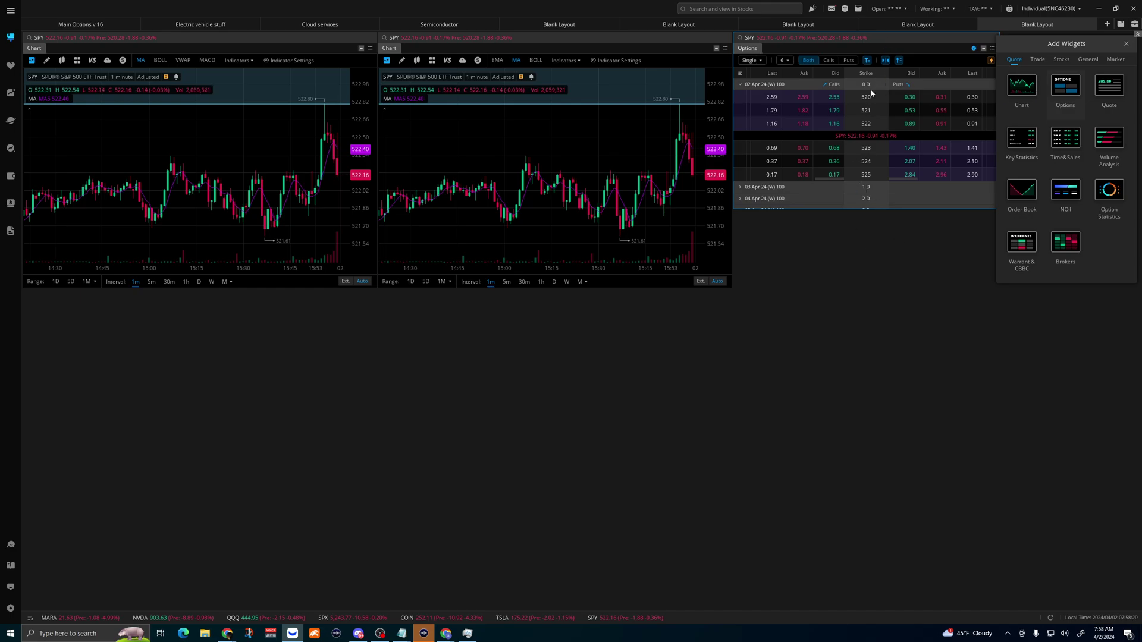
left_click_drag(878, 38, 167, 295)
scroll(285, 461, "down", 1)
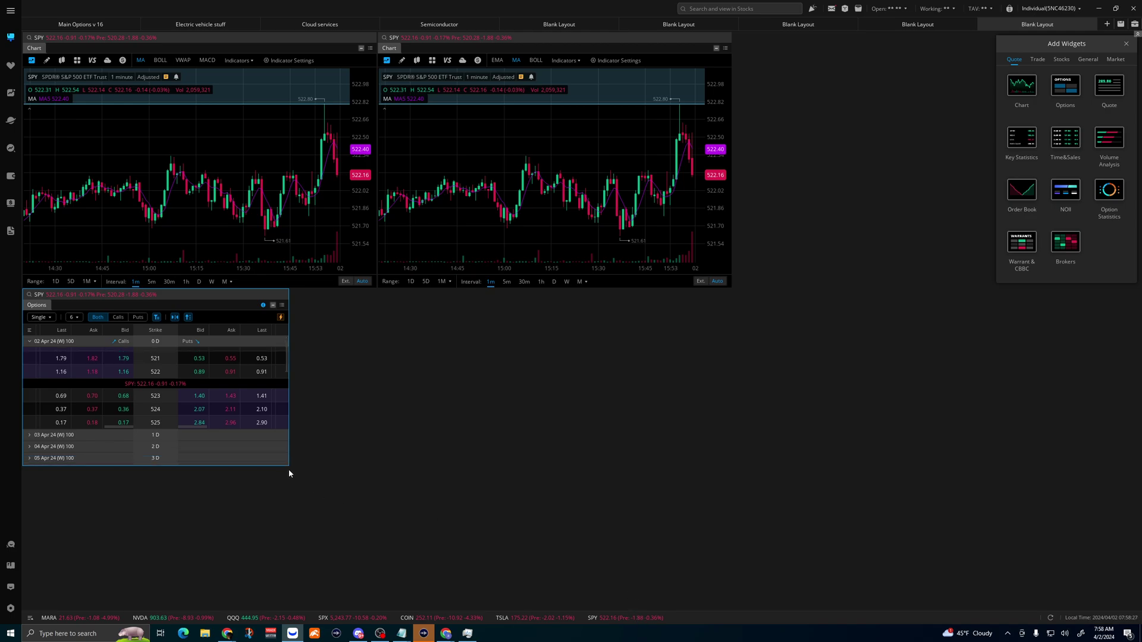
left_click_drag(288, 468, 518, 540)
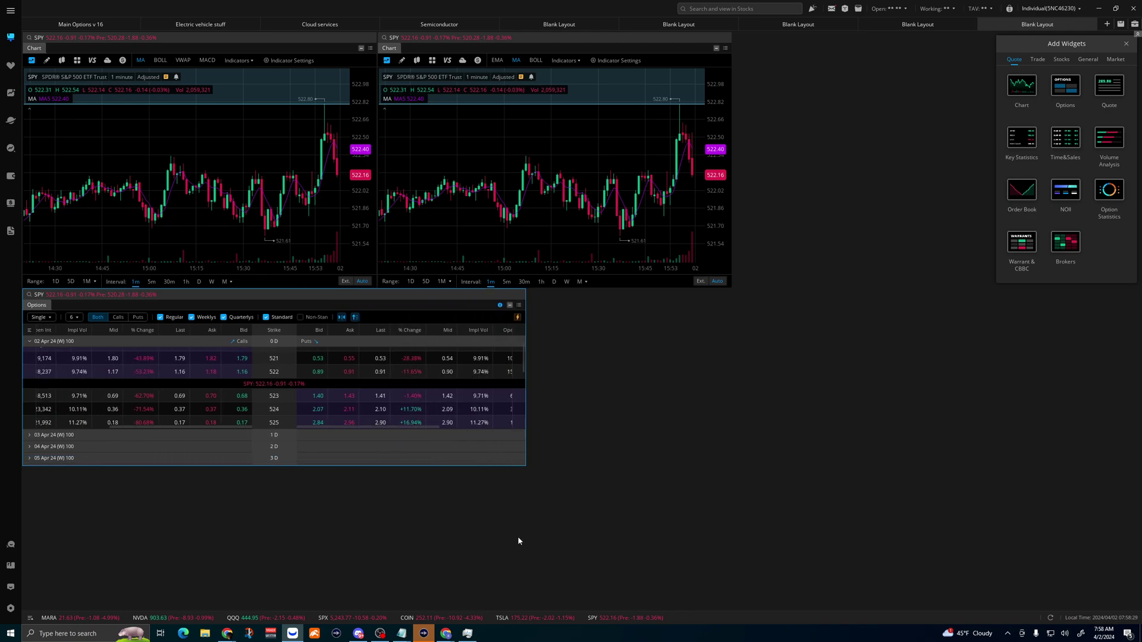
left_click_drag(517, 467, 538, 611)
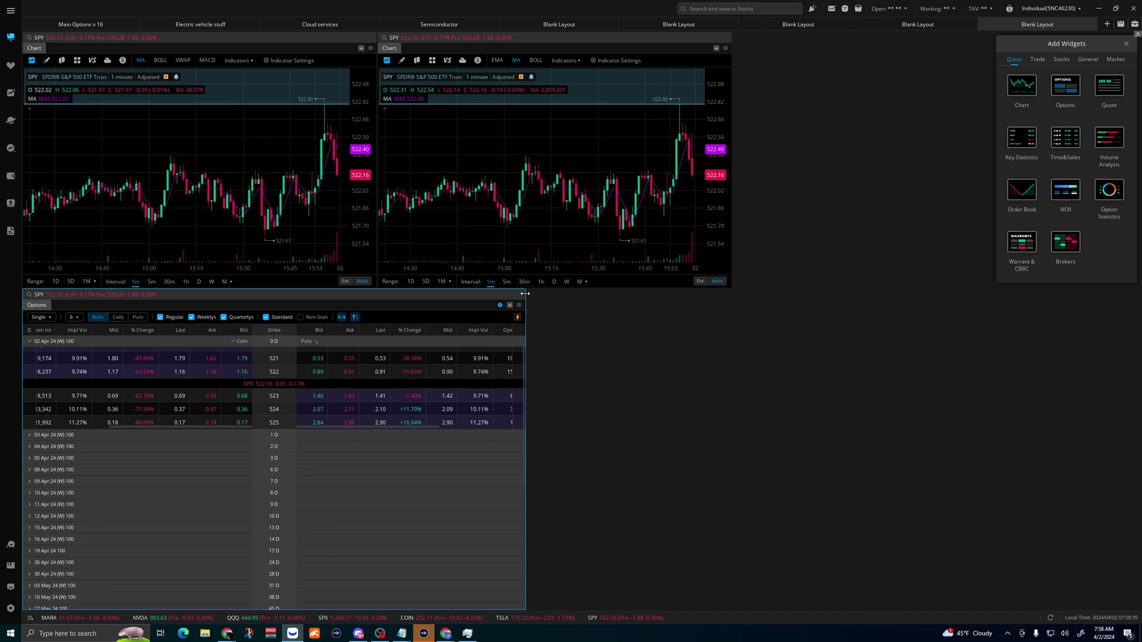
left_click_drag(527, 297, 617, 297)
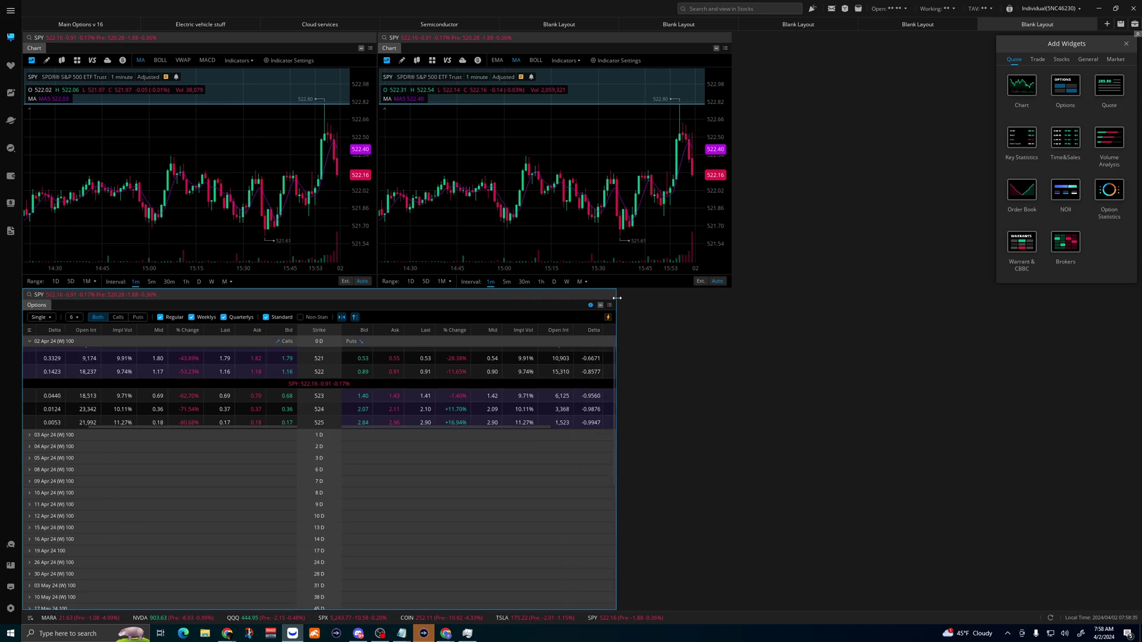
Step: Show calls only in the chain, with Strikes set to All
left_click(73, 319)
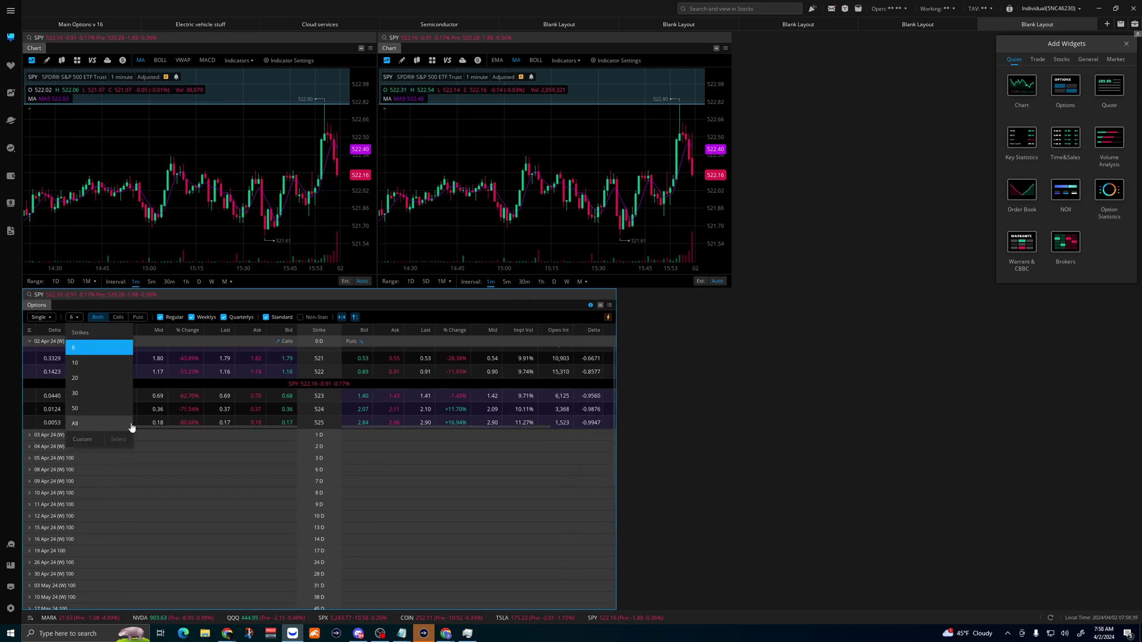
left_click(119, 318)
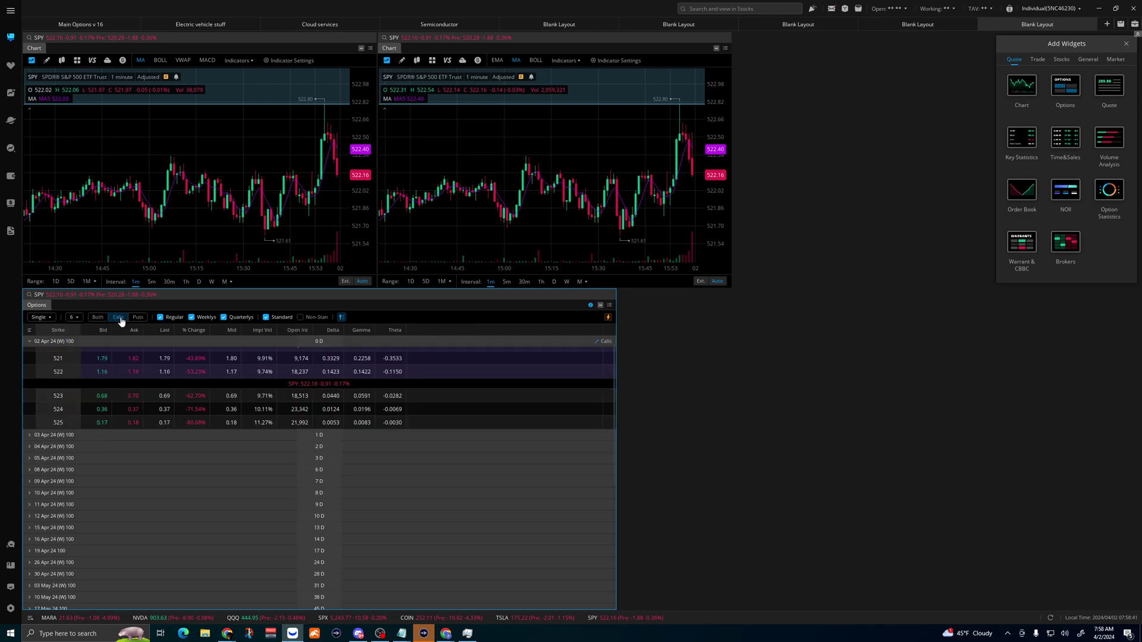
left_click(76, 319)
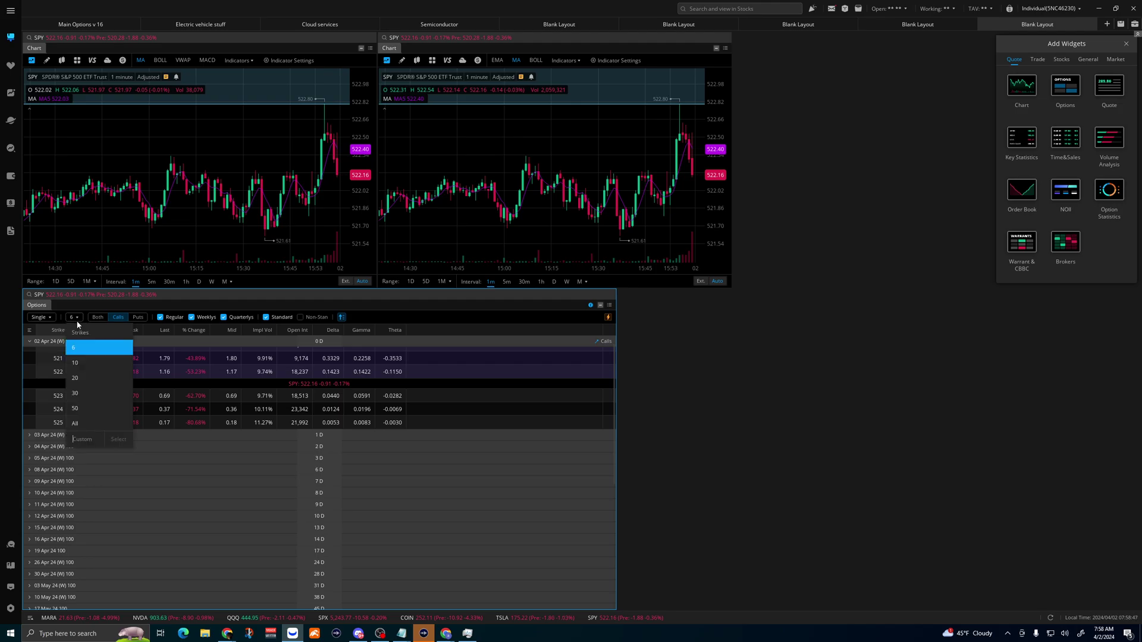
left_click(75, 423)
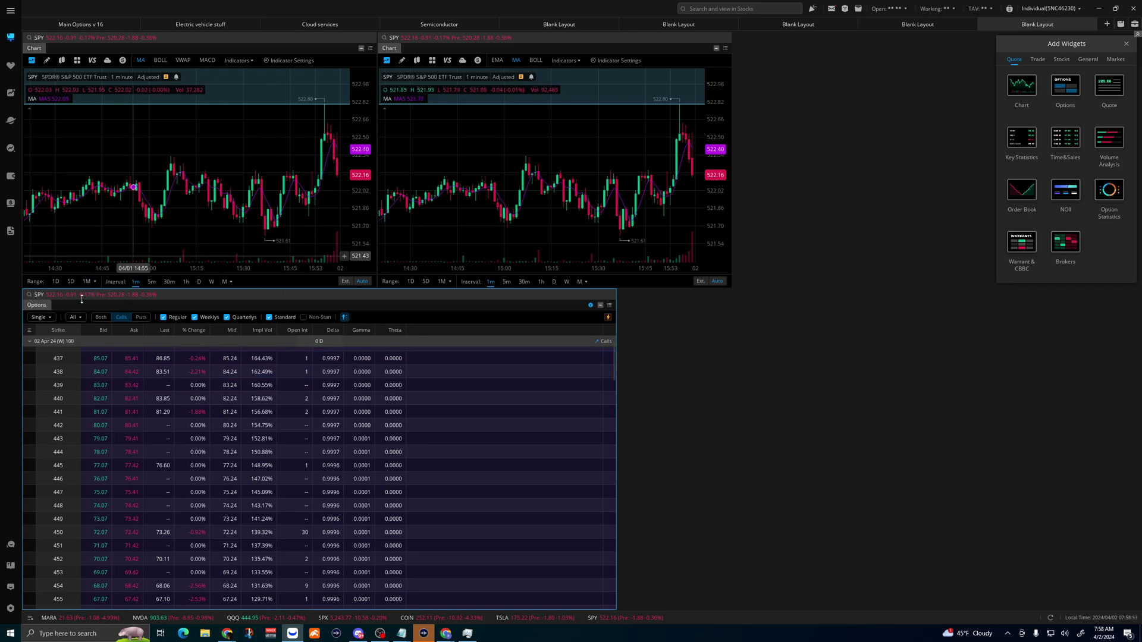
Step: Edit the options chain's Option Items to check Volume and uncheck Mid
right_click(427, 331)
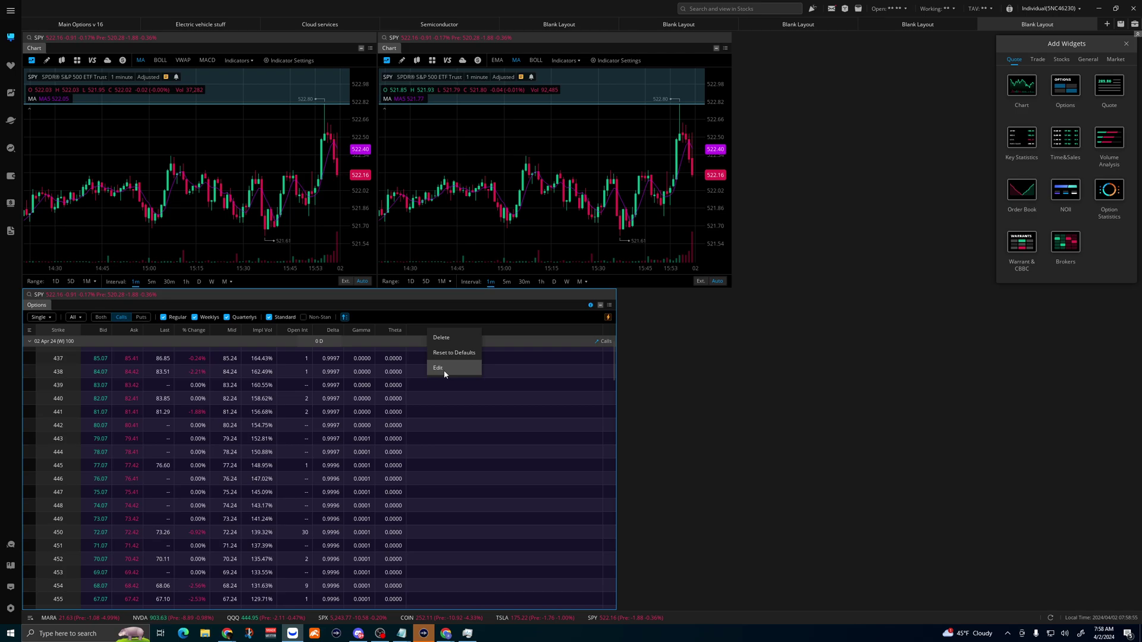
left_click(445, 369)
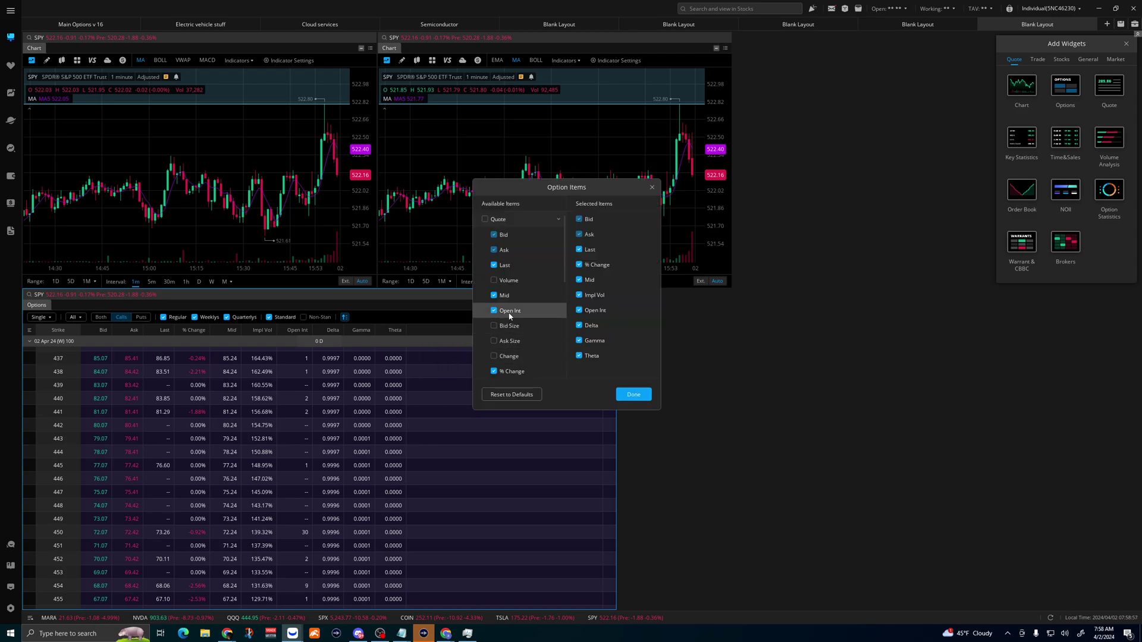
left_click(494, 283)
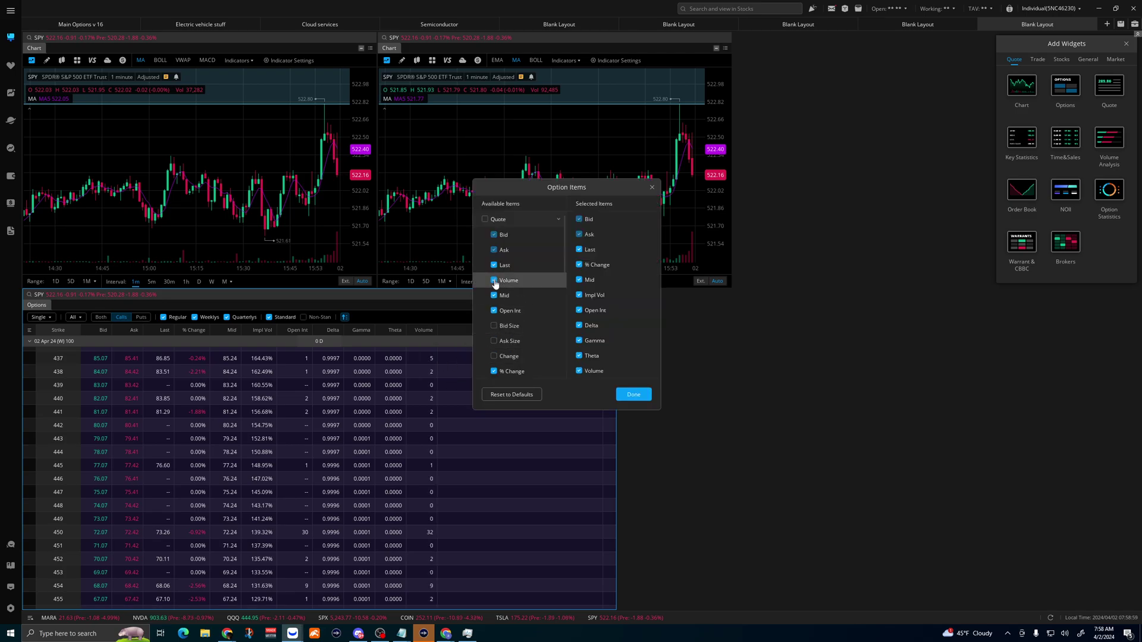
scroll(496, 283, "down", 3)
scroll(498, 279, "up", 2)
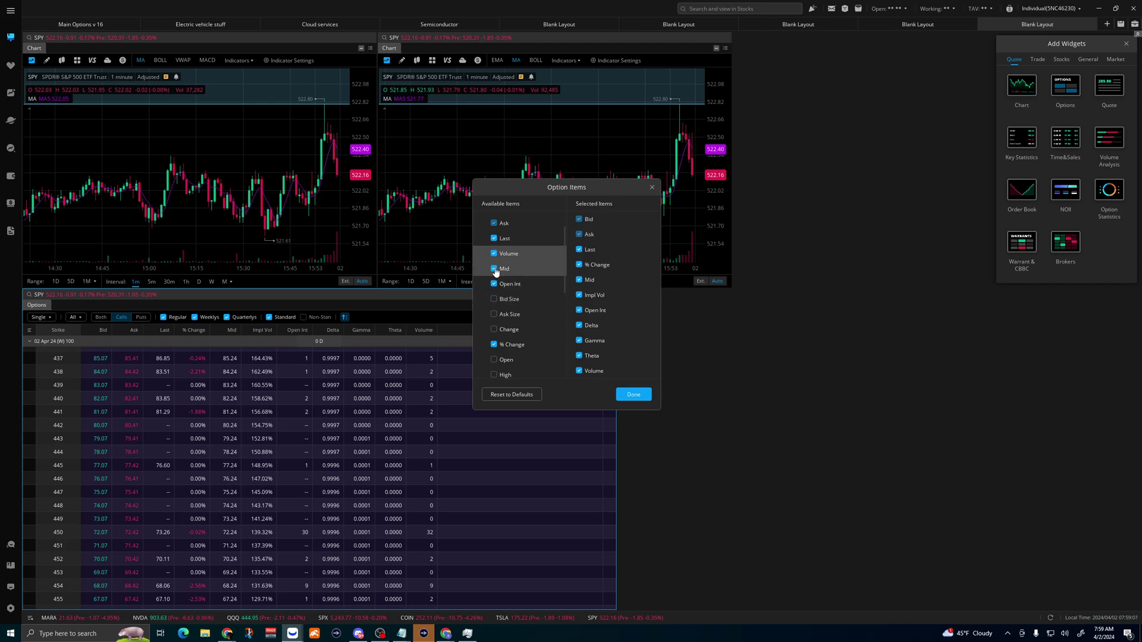
left_click(494, 271)
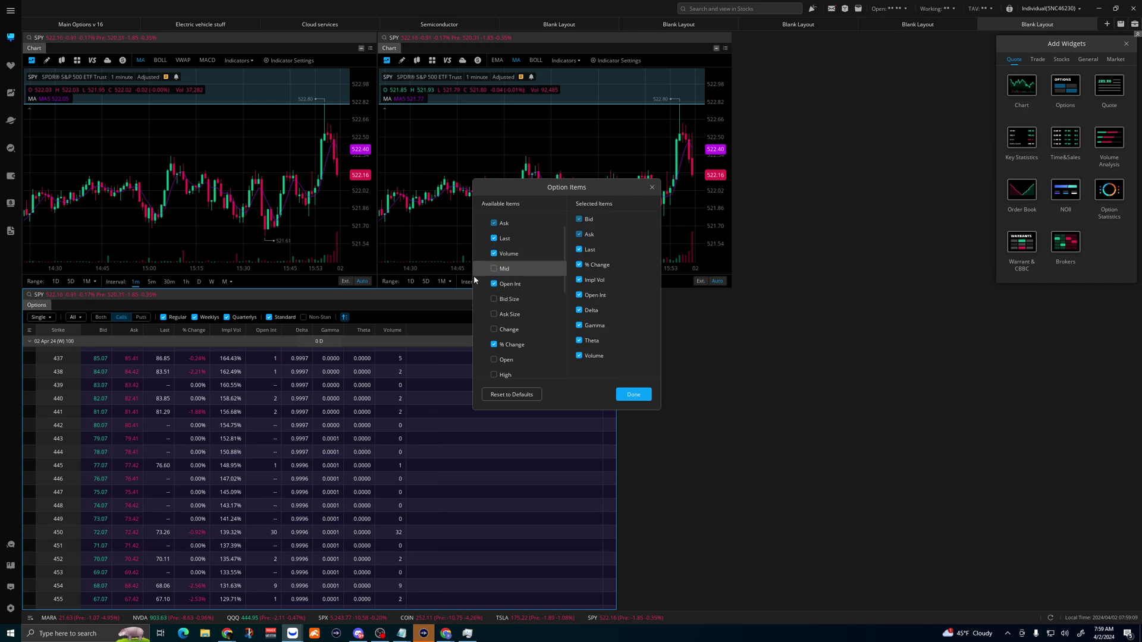
scroll(528, 275, "down", 2)
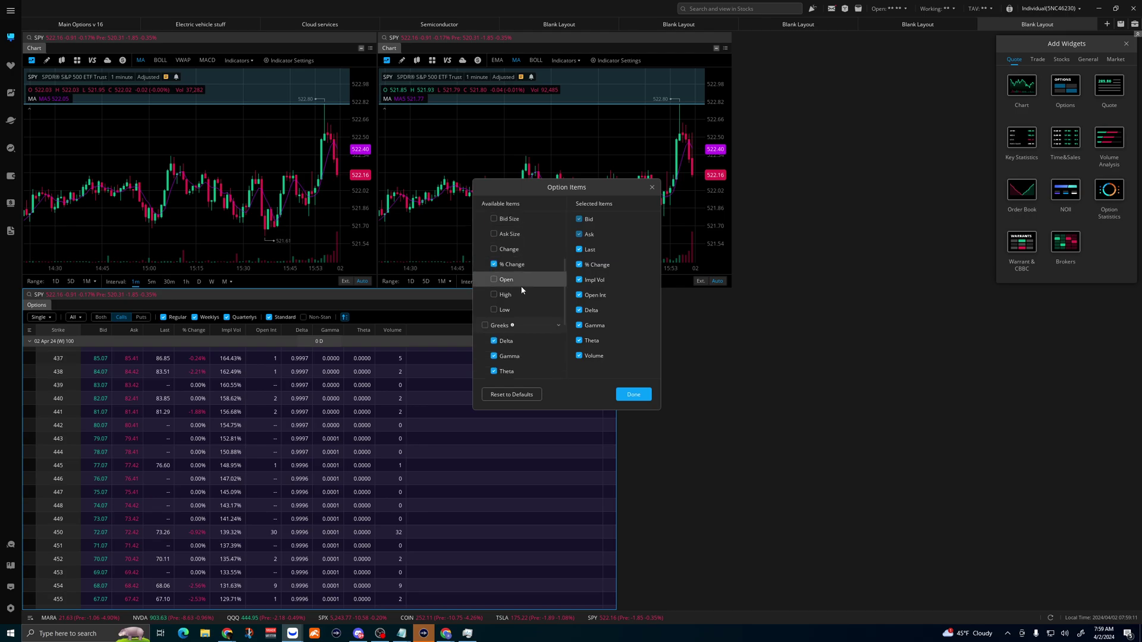
scroll(523, 290, "down", 3)
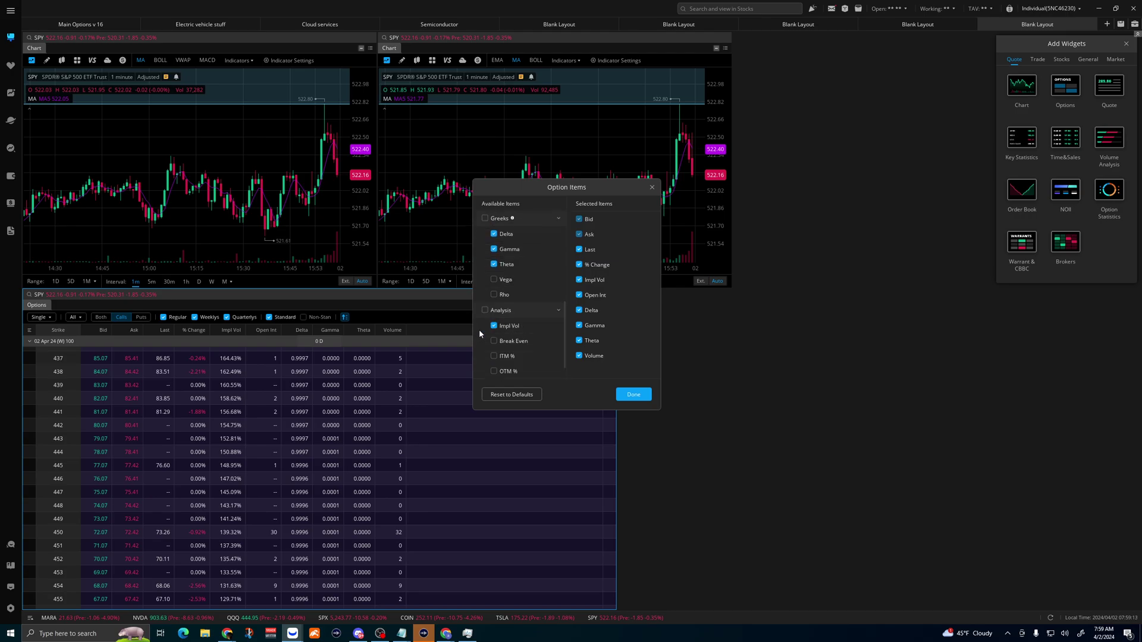
left_click(641, 396)
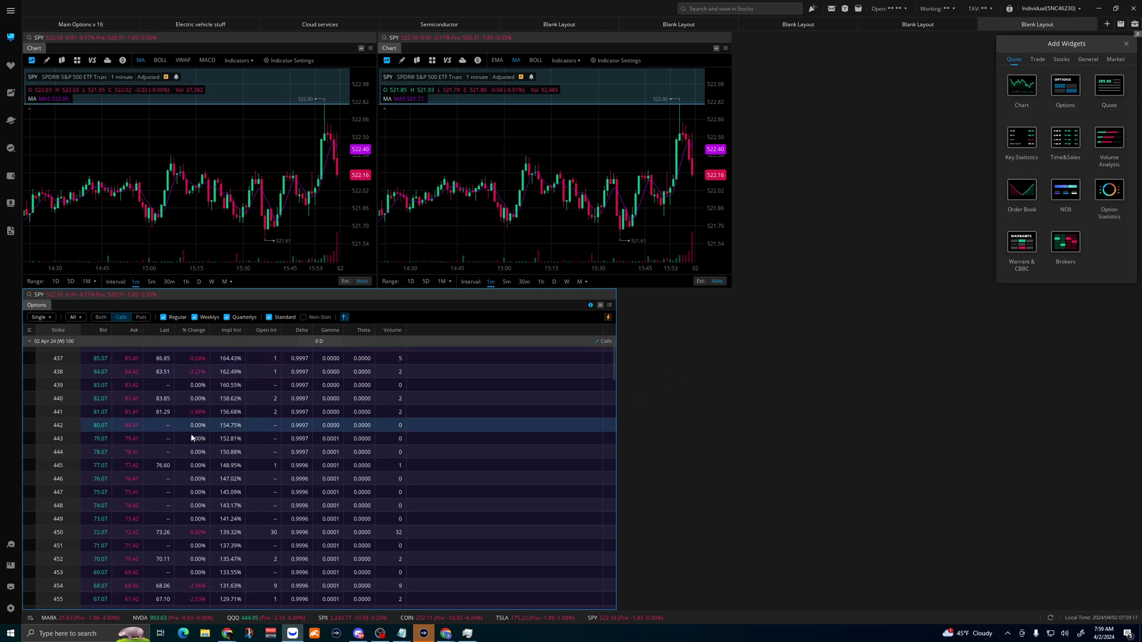
Step: Sort option strikes highest to lowest and add VWAP to the left SPY chart
left_click(345, 318)
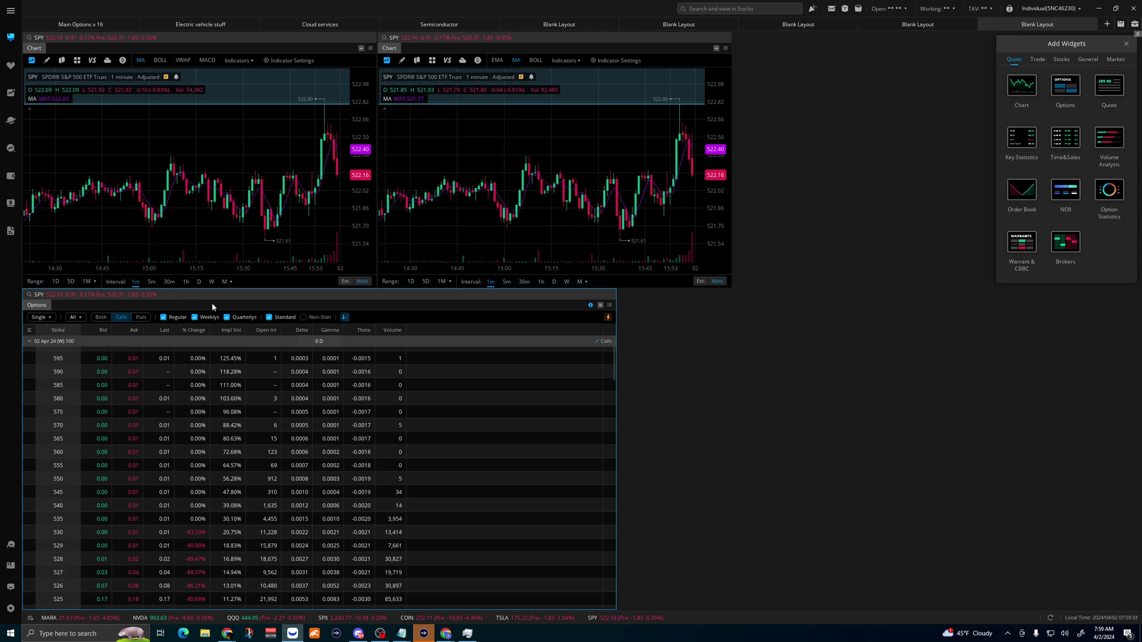
left_click(184, 68)
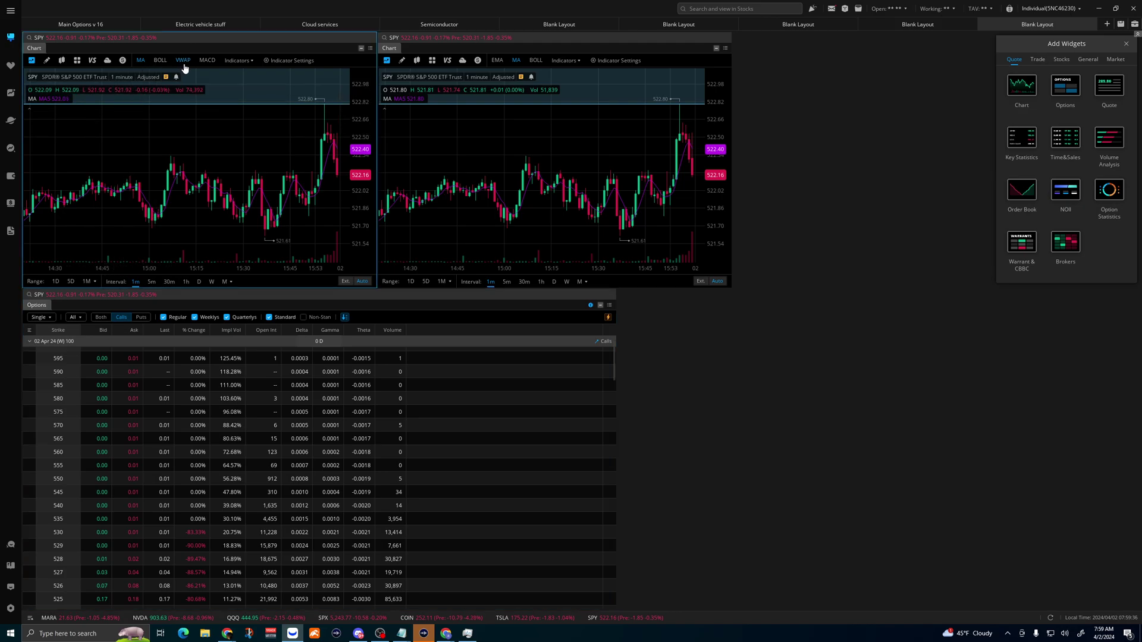
left_click(234, 62)
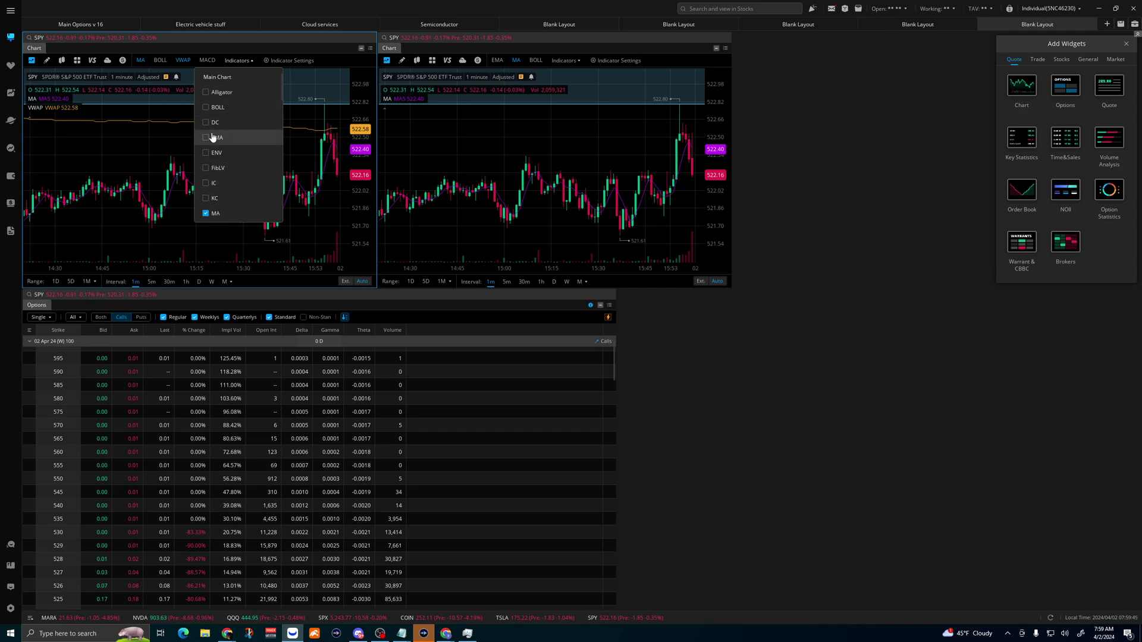
left_click(839, 131)
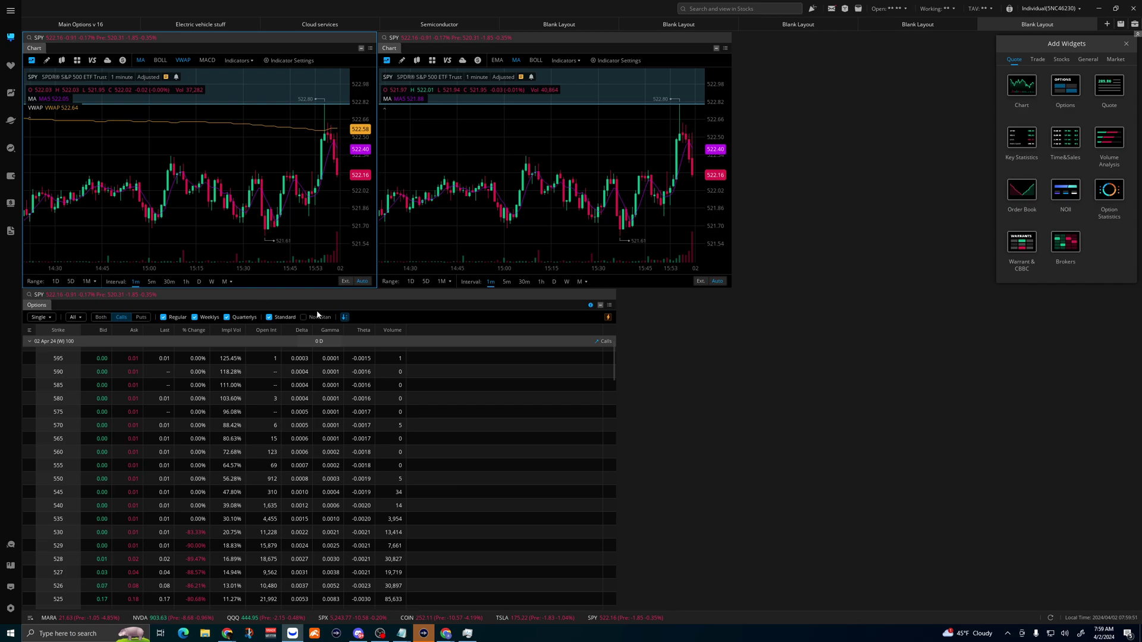
Step: Add SPY quote widgets, narrow them, and start a column beside the right chart
left_click(1105, 93)
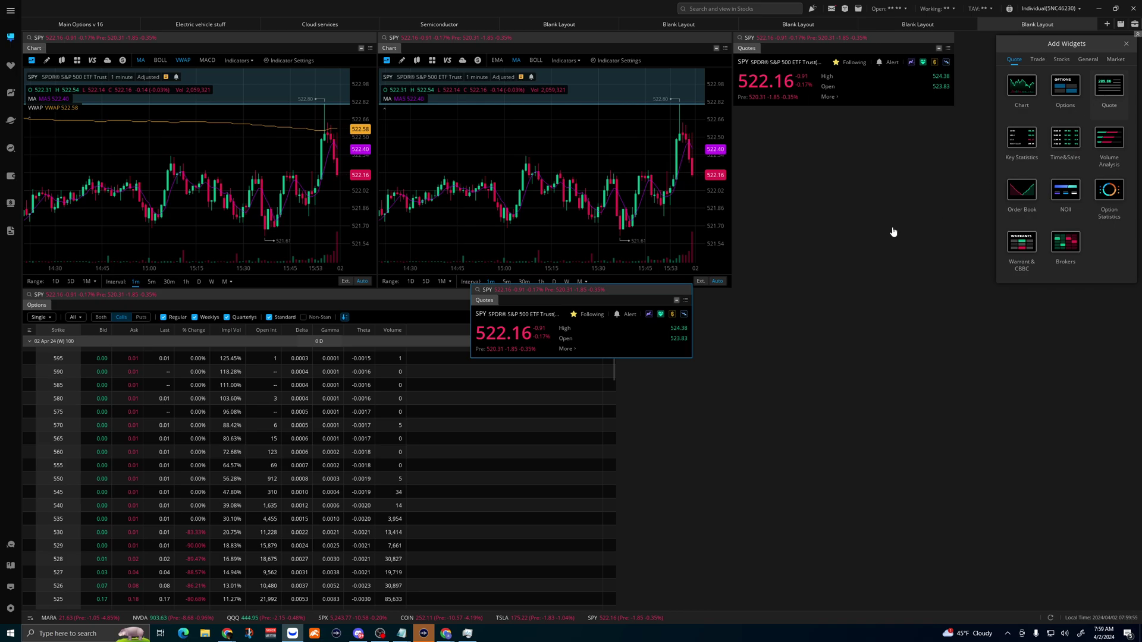
left_click_drag(668, 290, 689, 316)
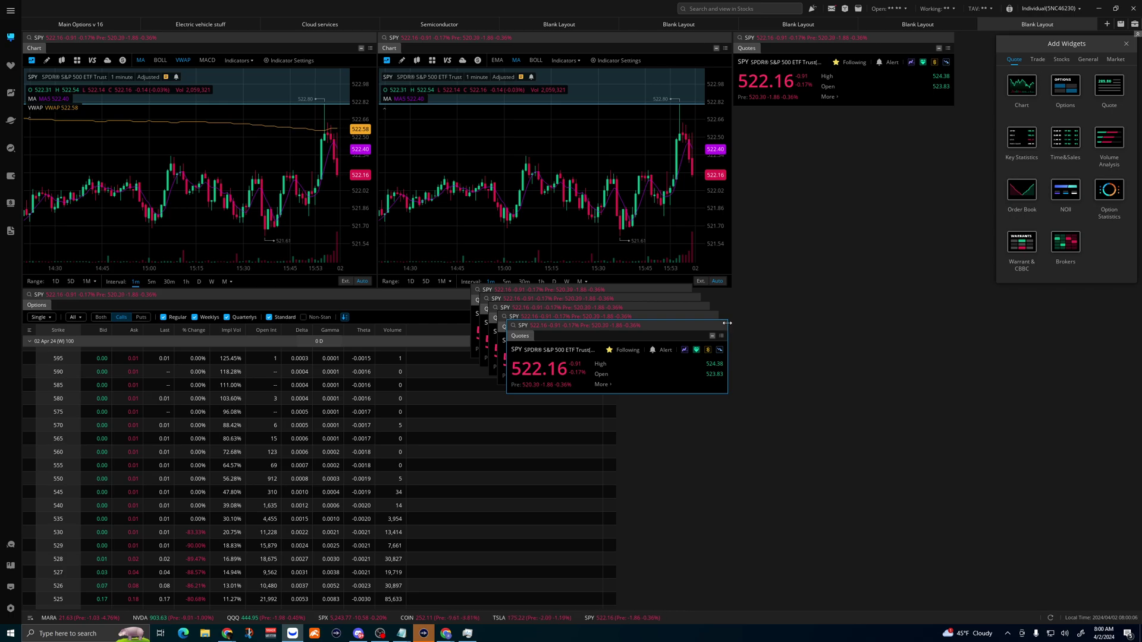
left_click_drag(728, 327, 765, 114)
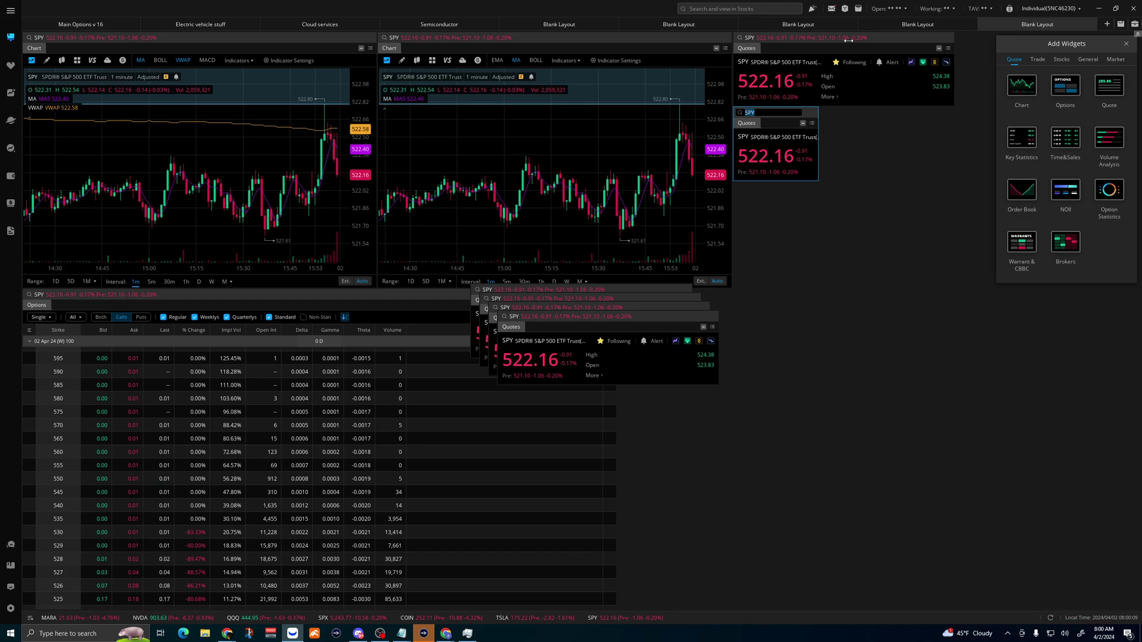
left_click_drag(849, 41, 792, 48)
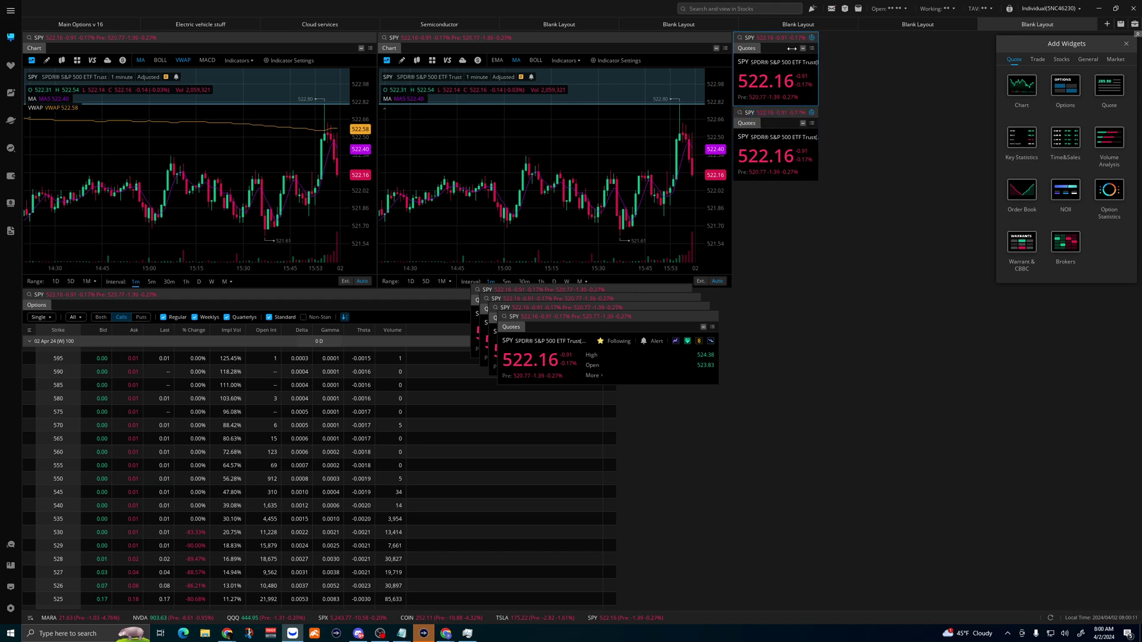
left_click_drag(640, 326, 872, 187)
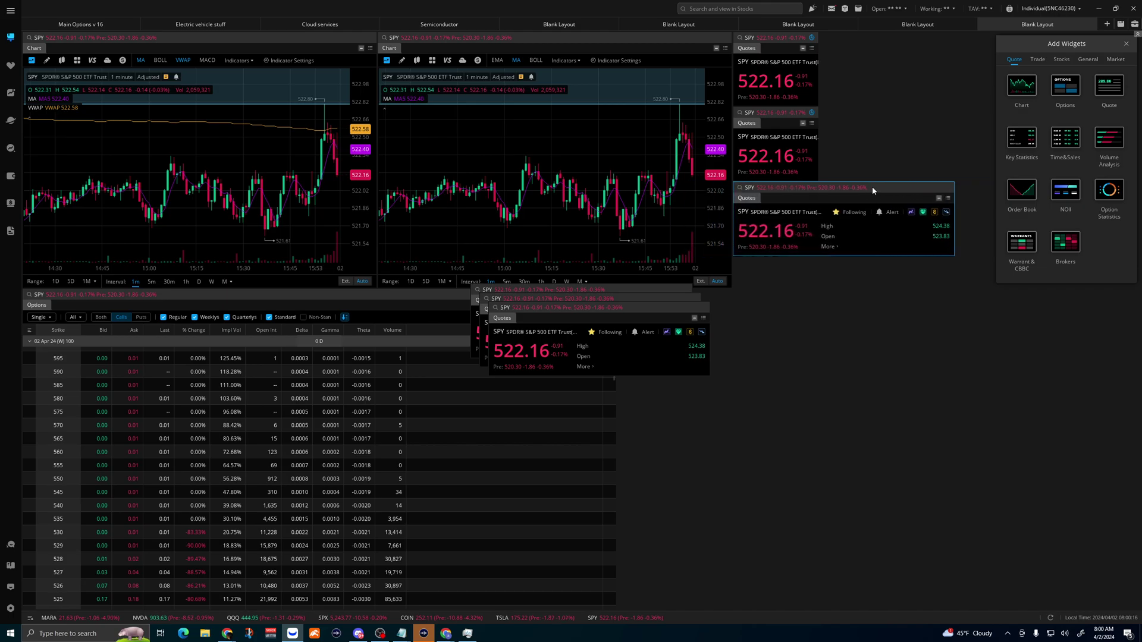
Step: Dock the remaining SPY quote widgets down the right column, narrowing each to match
left_click_drag(955, 188, 814, 188)
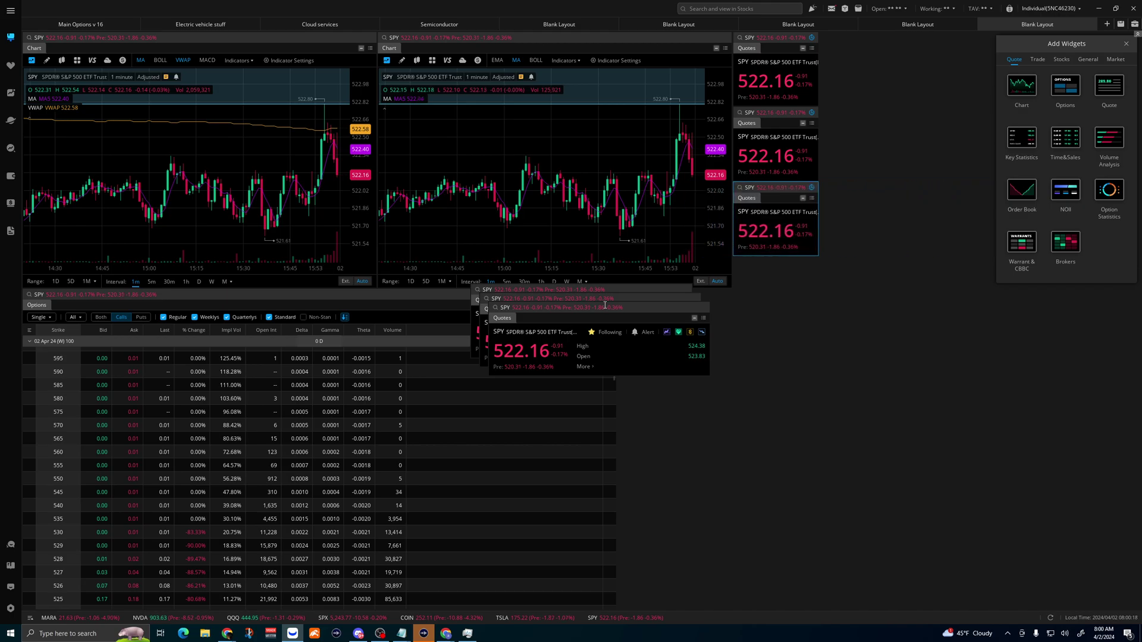
left_click_drag(636, 309, 819, 262)
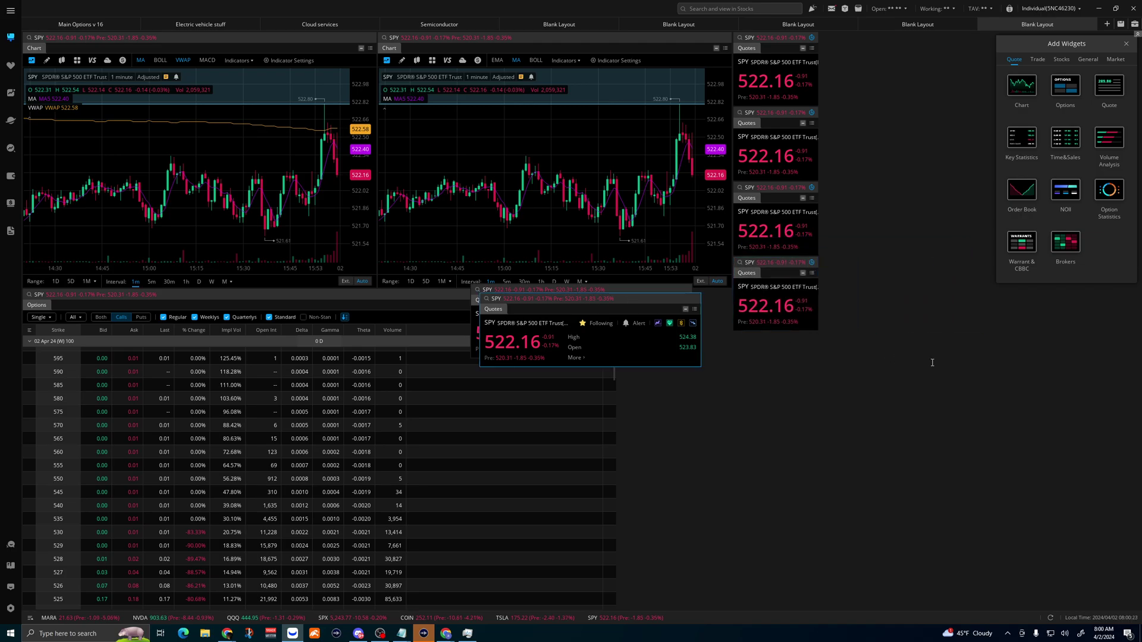
left_click_drag(932, 362, 875, 334)
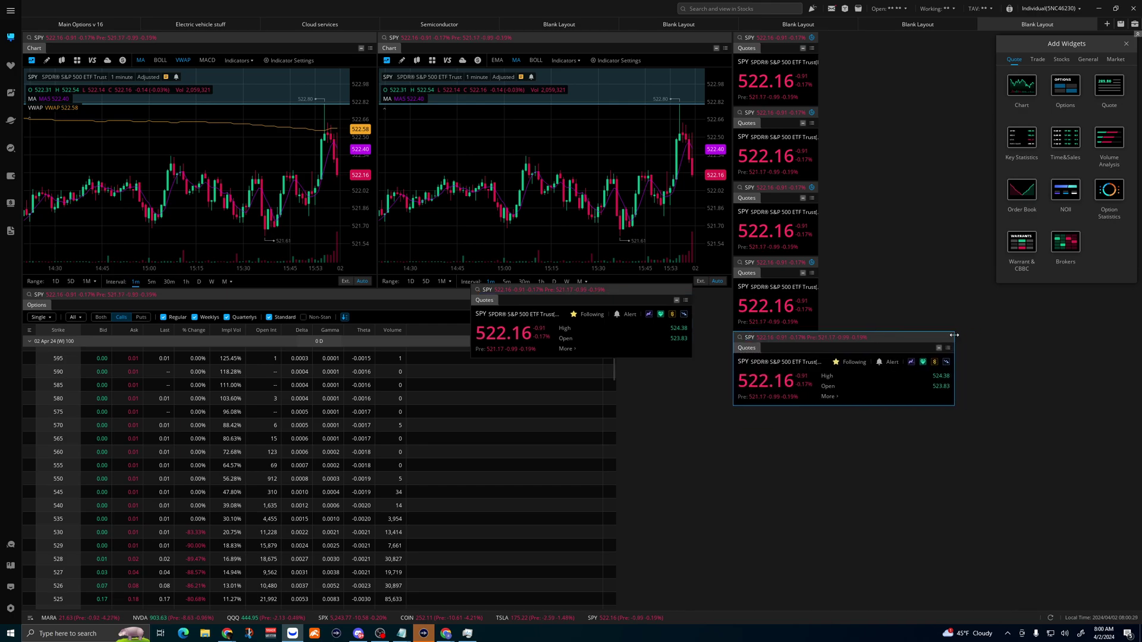
left_click_drag(954, 335, 819, 335)
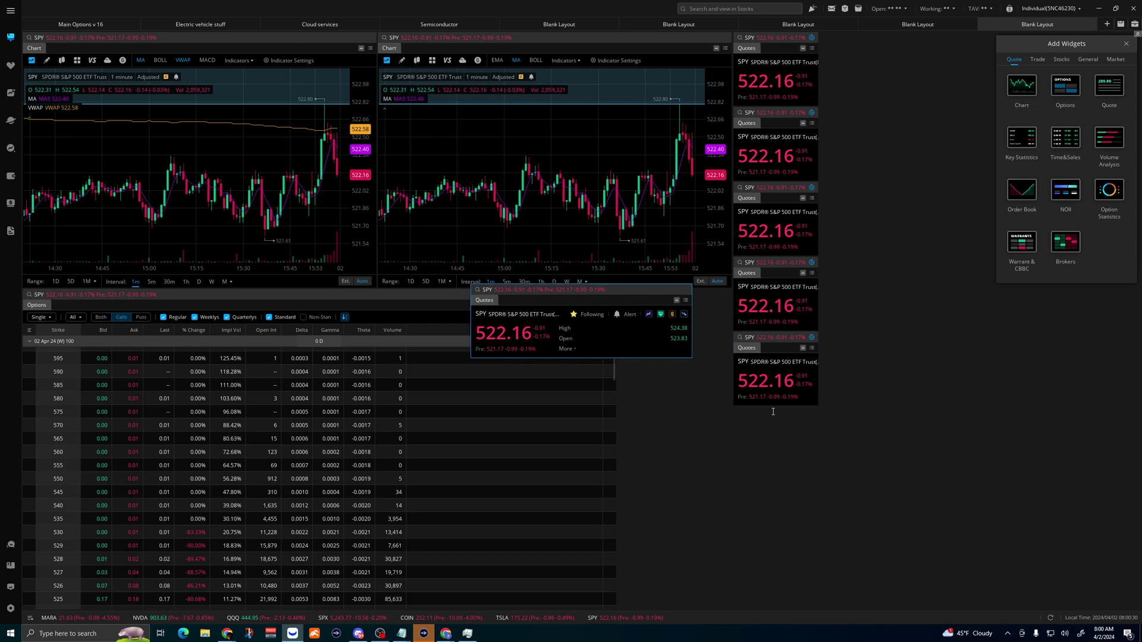
left_click_drag(533, 292, 824, 406)
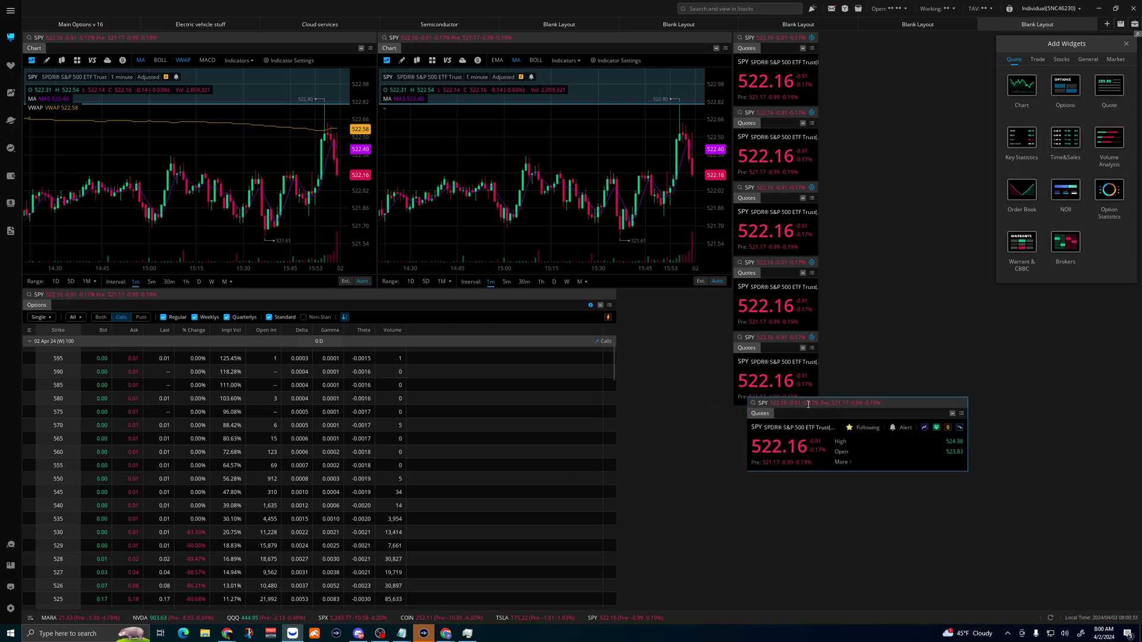
left_click_drag(954, 413, 818, 413)
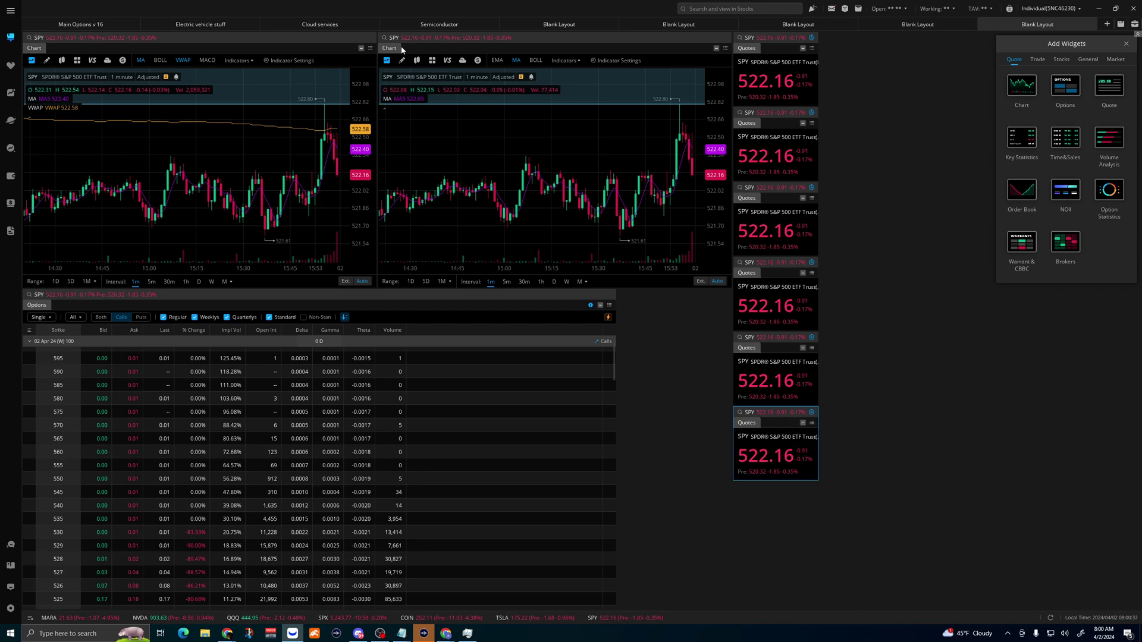
Step: Link the left chart to a cross-layout group and change the fourth quote to TSLA
left_click(362, 49)
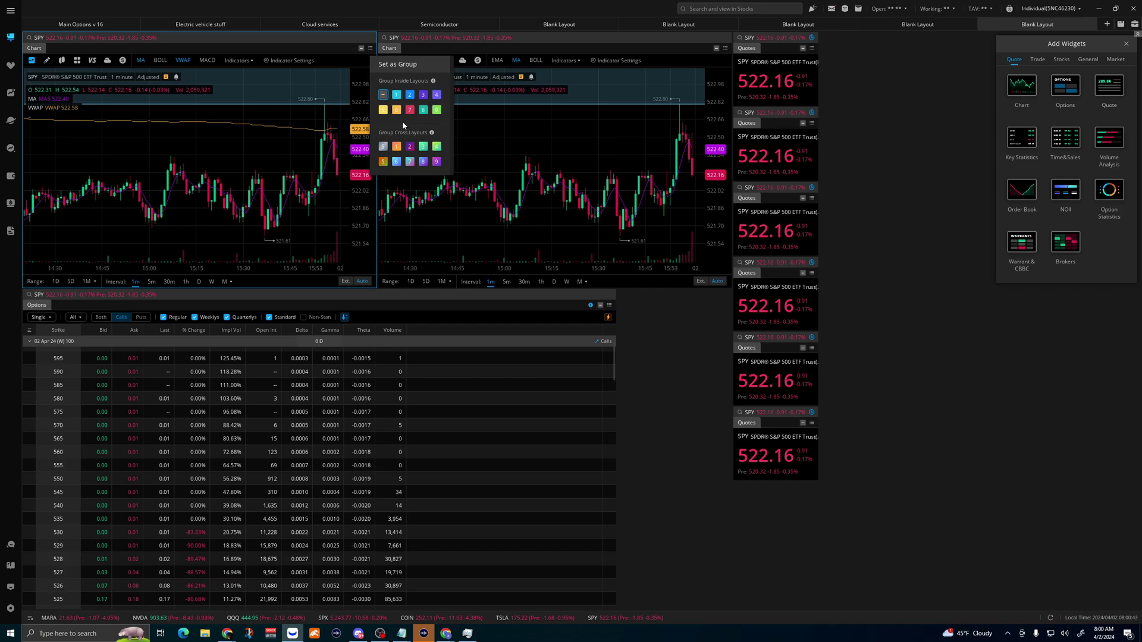
left_click(385, 147)
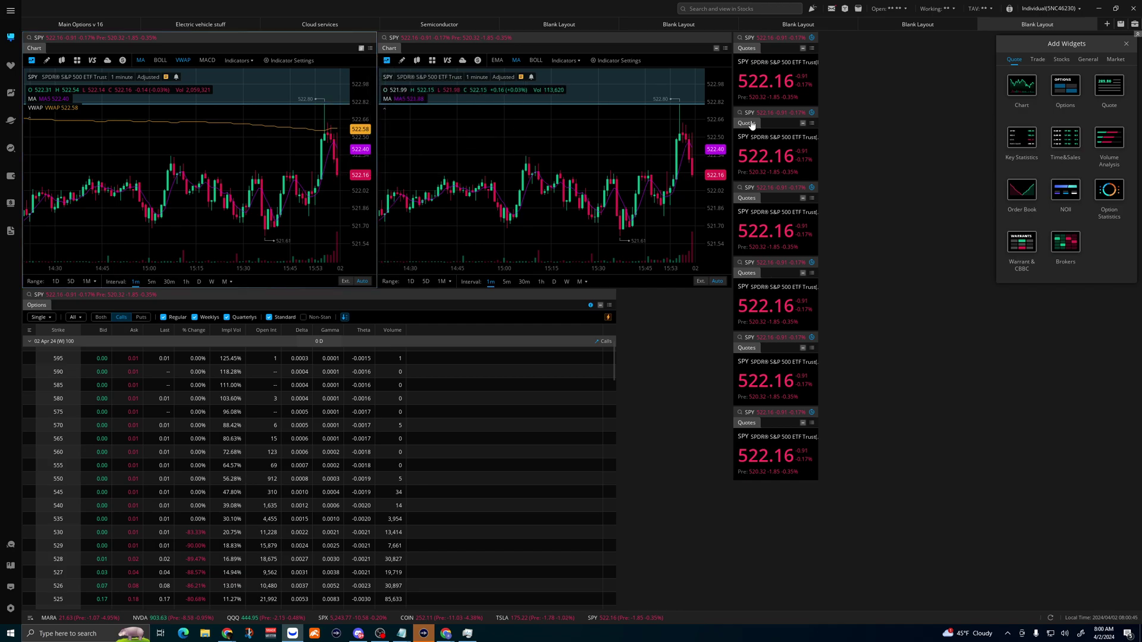
left_click(771, 261)
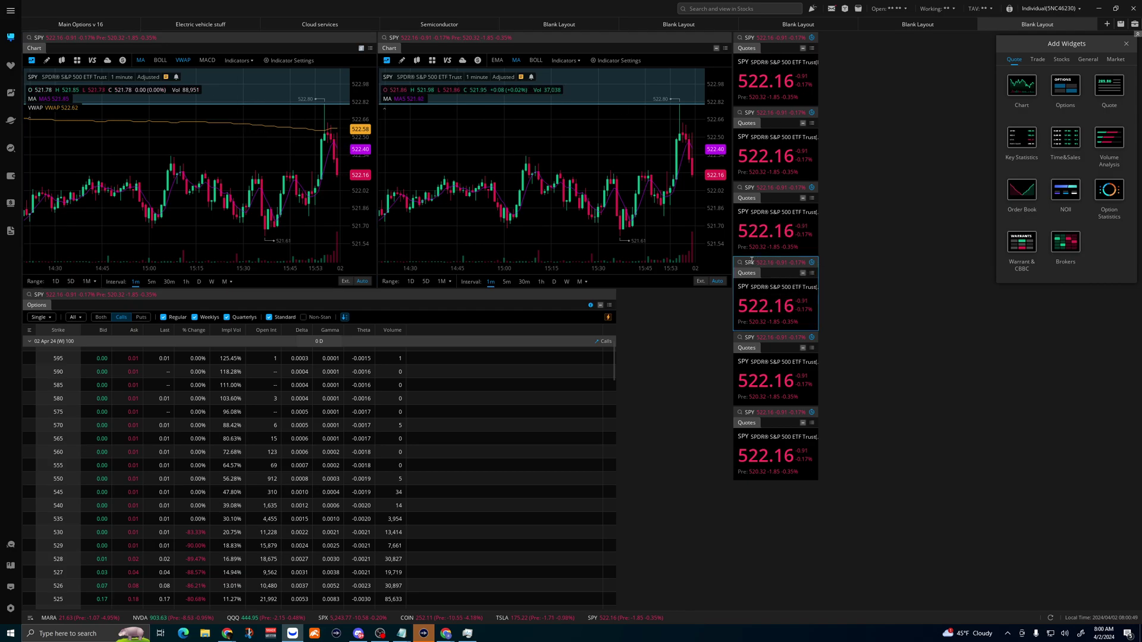
left_click(752, 262)
type("tsla")
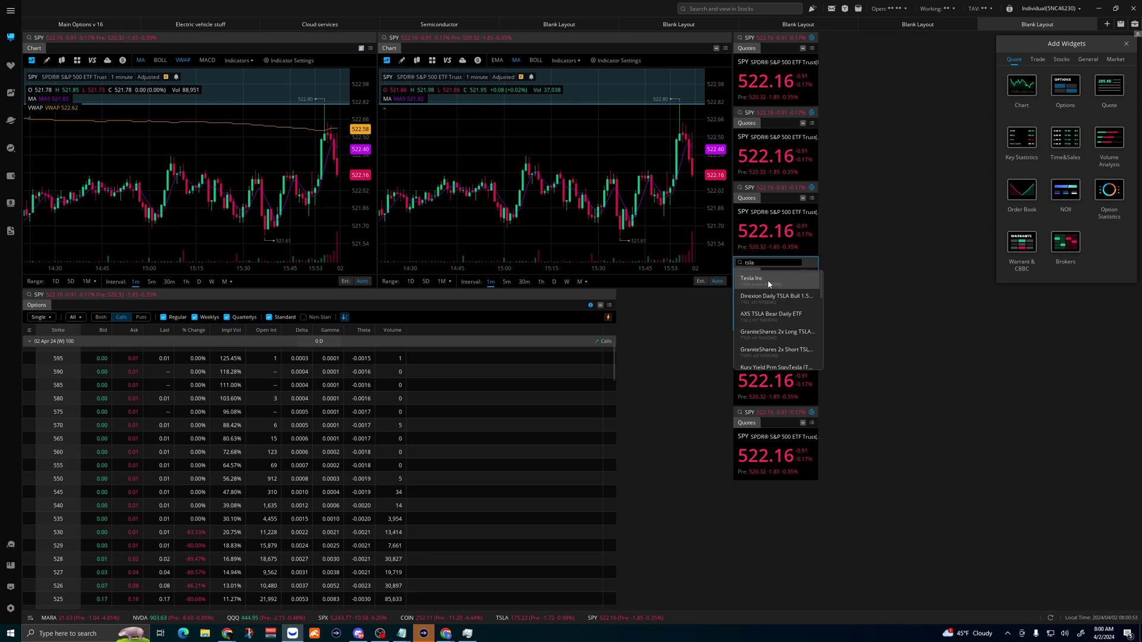
key("Escape")
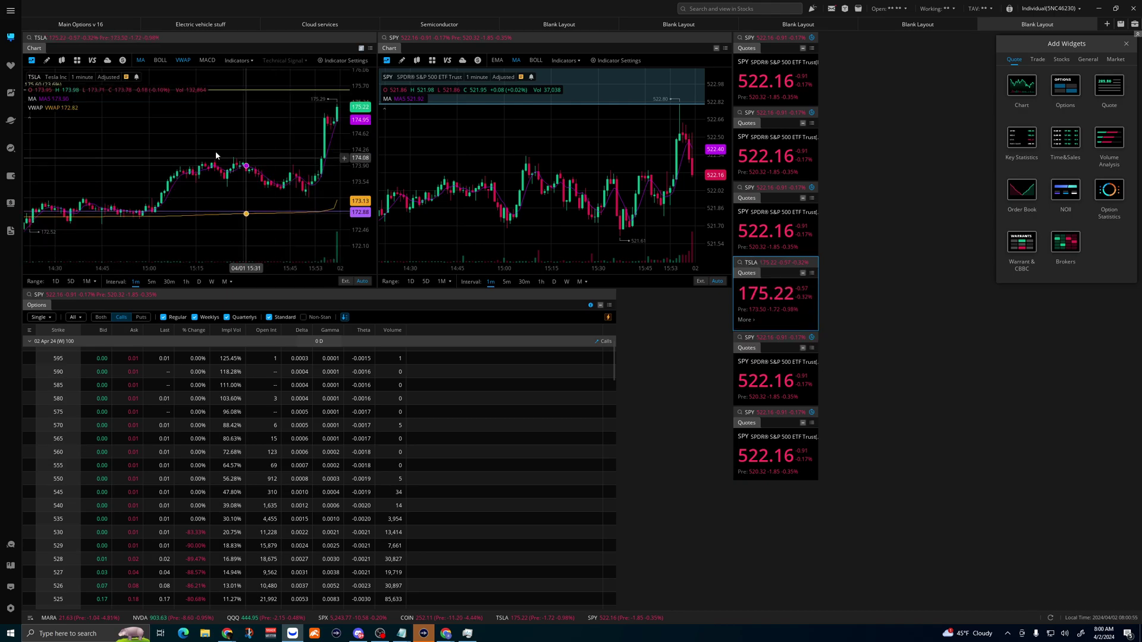
left_click_drag(177, 125, 212, 124)
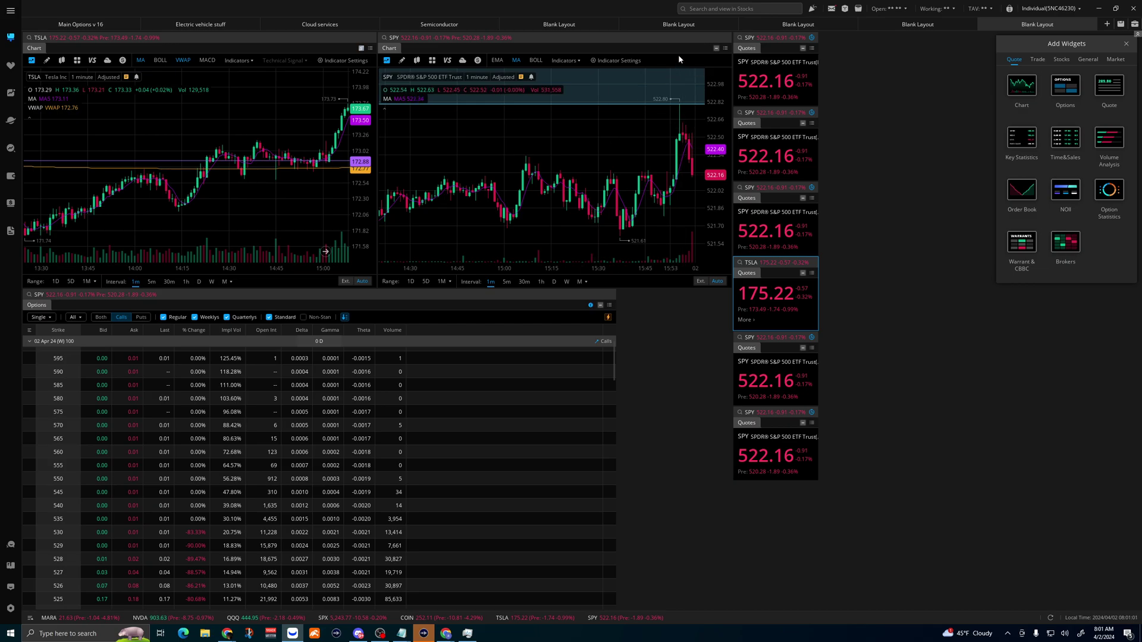
left_click(714, 47)
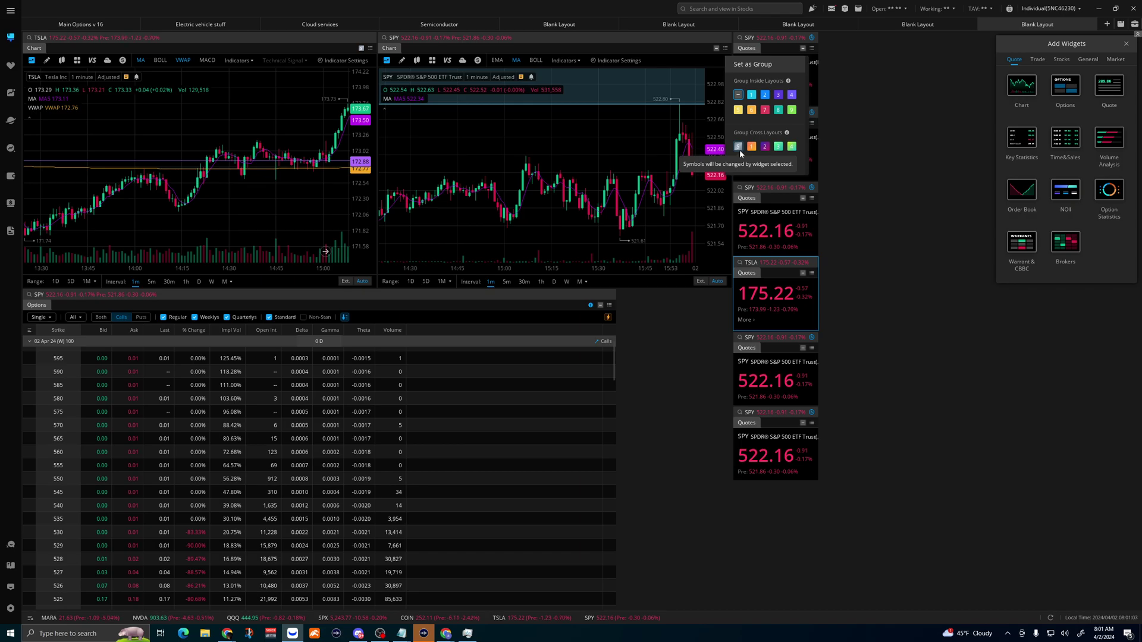
Step: Add the options chain to the quotes' link group, then test with the TSLA and SPY quotes
left_click(638, 313)
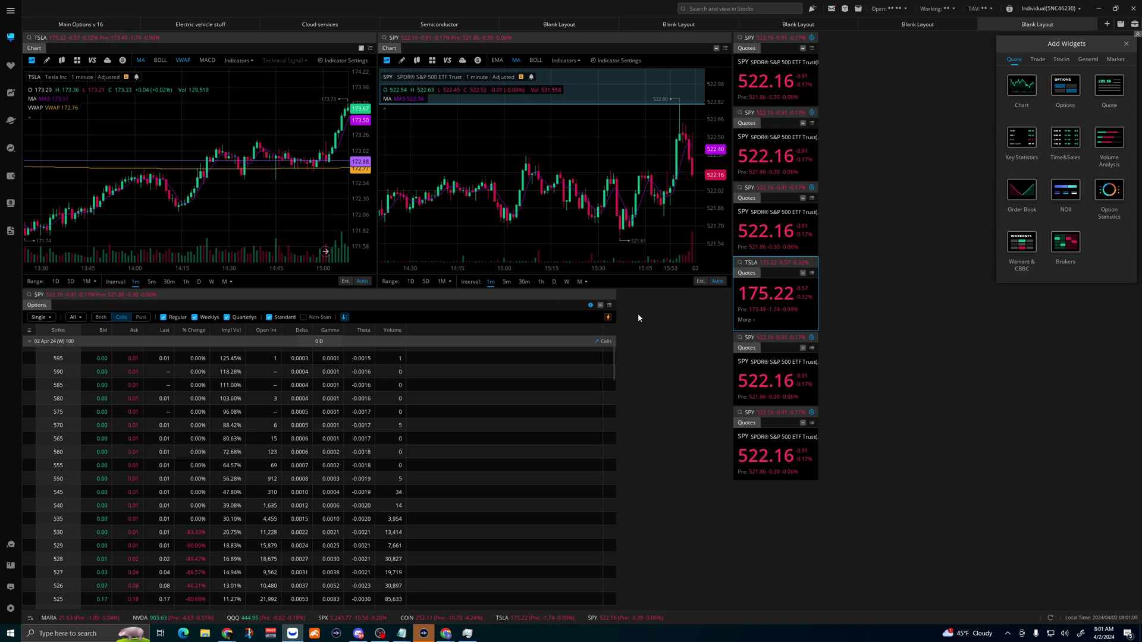
left_click(602, 307)
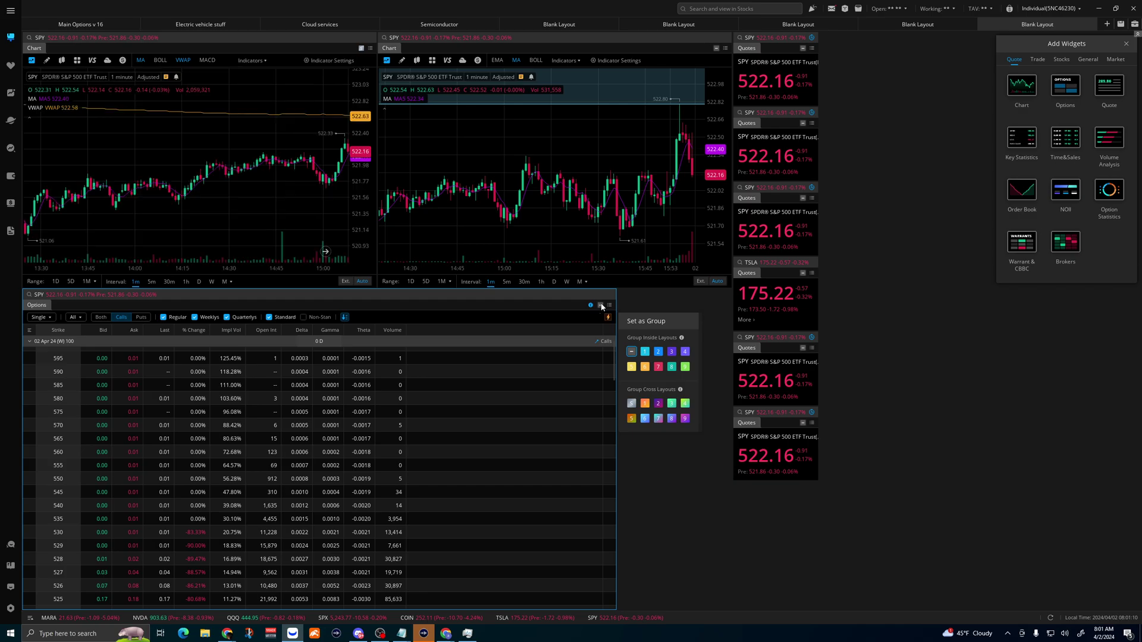
left_click(629, 406)
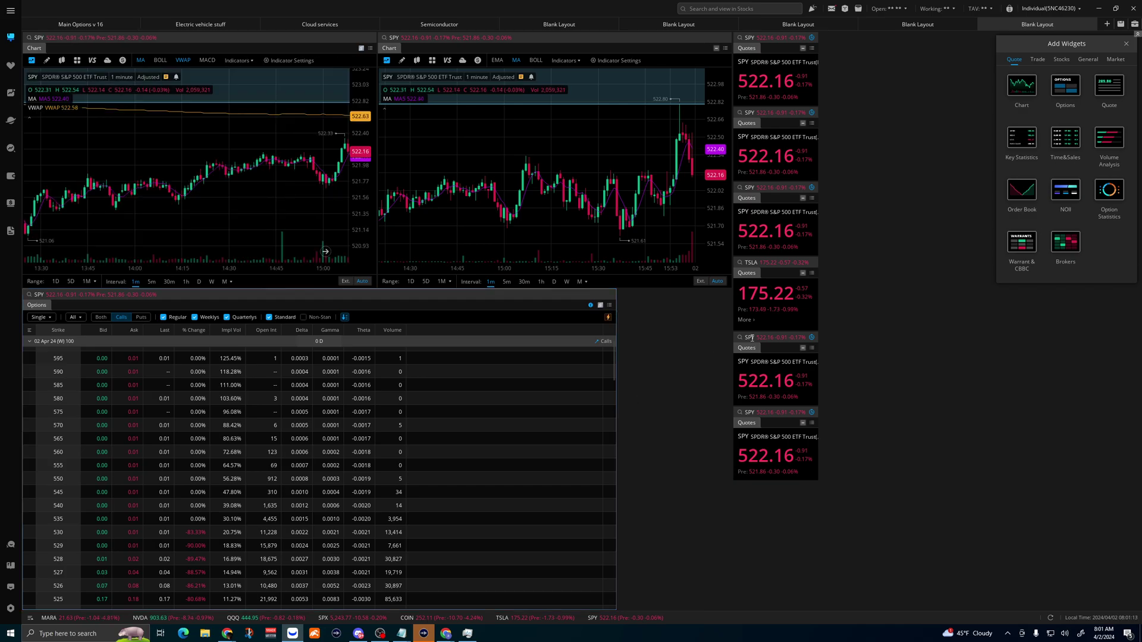
left_click(765, 265)
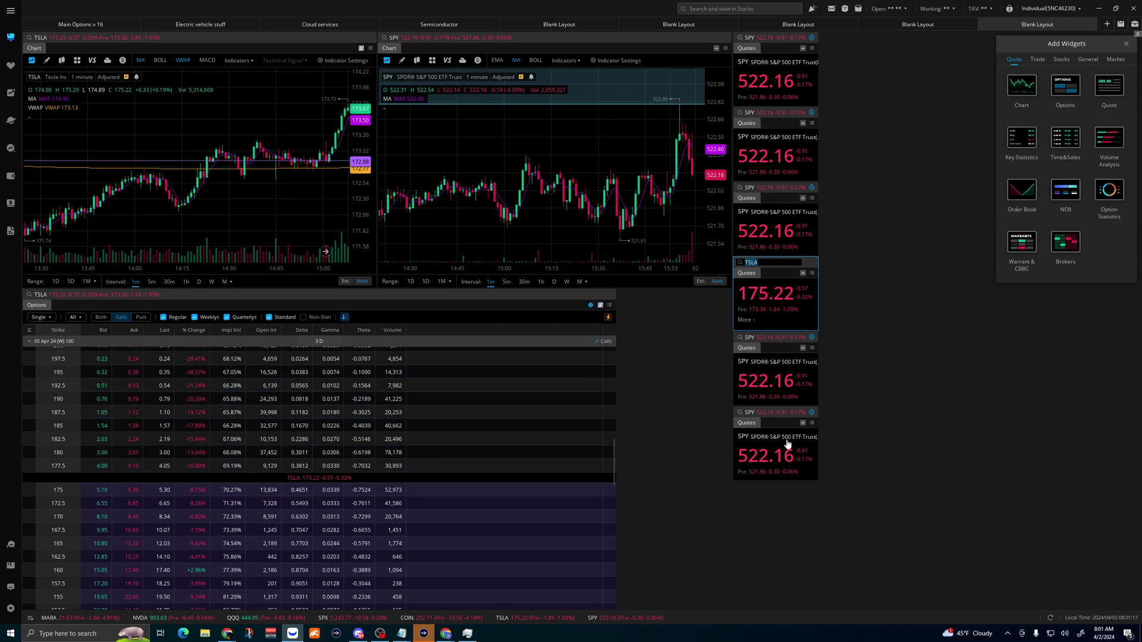
left_click(772, 338)
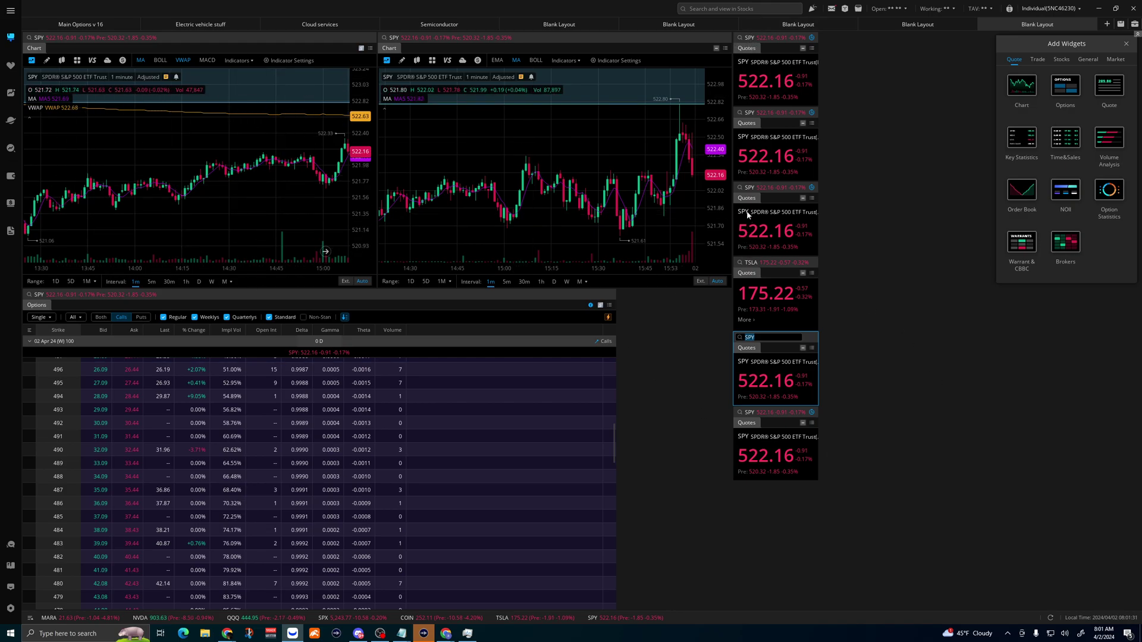
Step: Change the quote symbols to SPX, AAPL, NVDA and QQQ
type("spx")
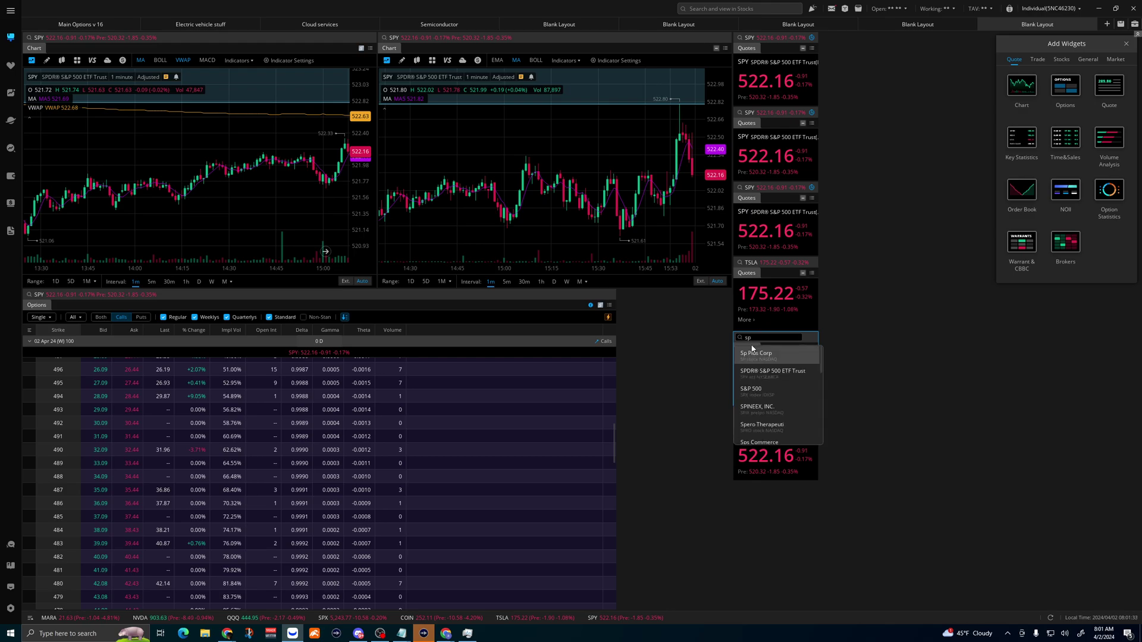
left_click(749, 355)
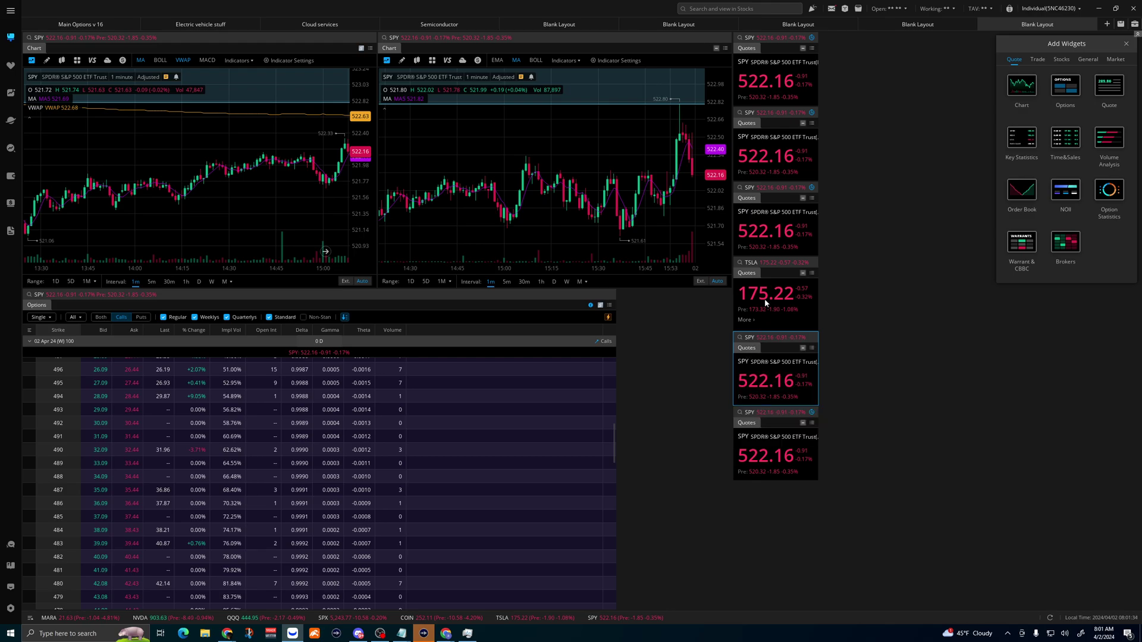
left_click(750, 189)
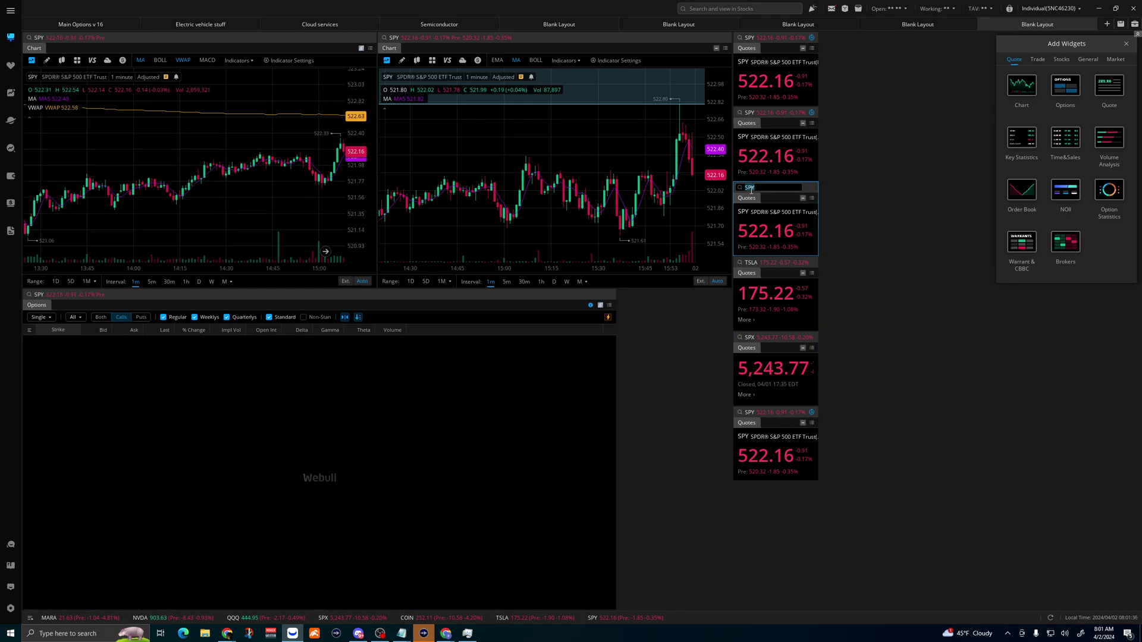
type("appl")
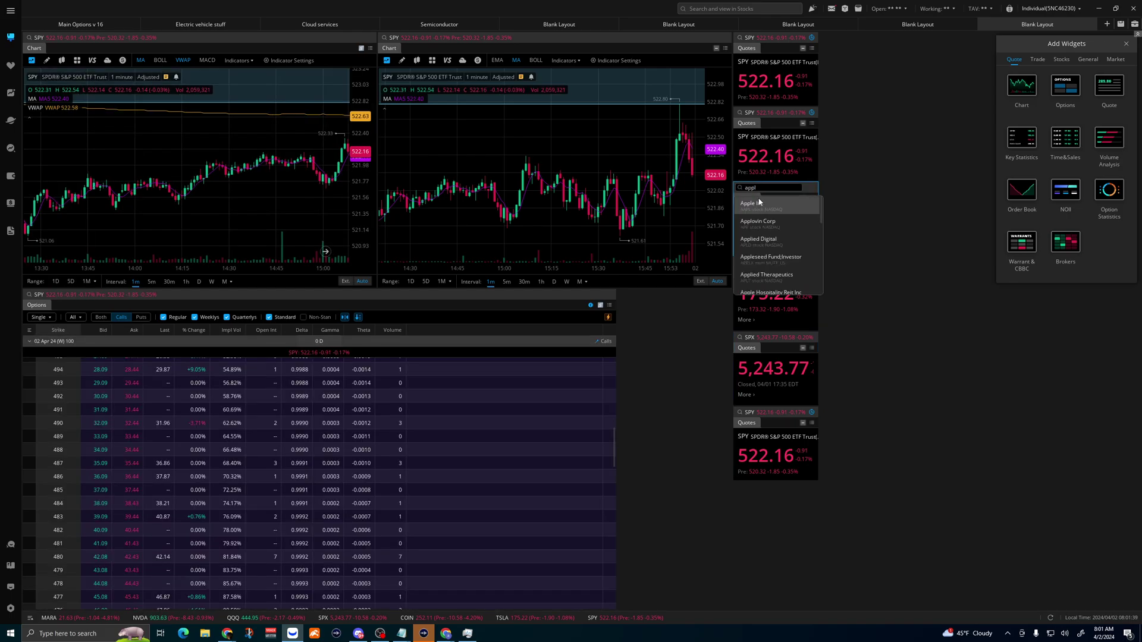
key("Escape")
left_click(749, 114)
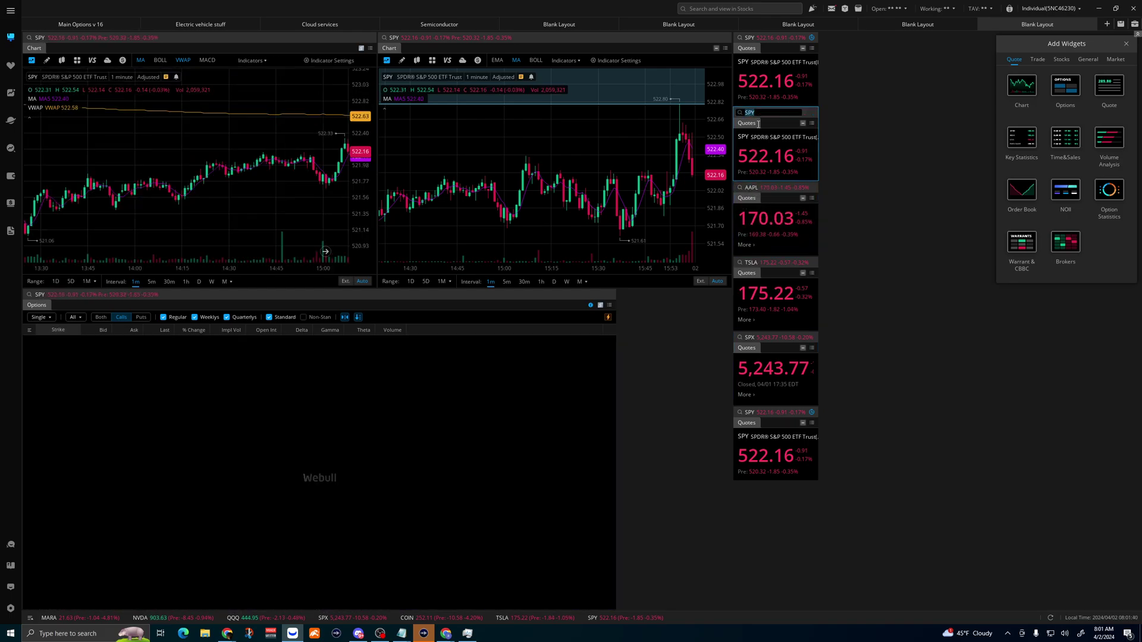
type("nvda")
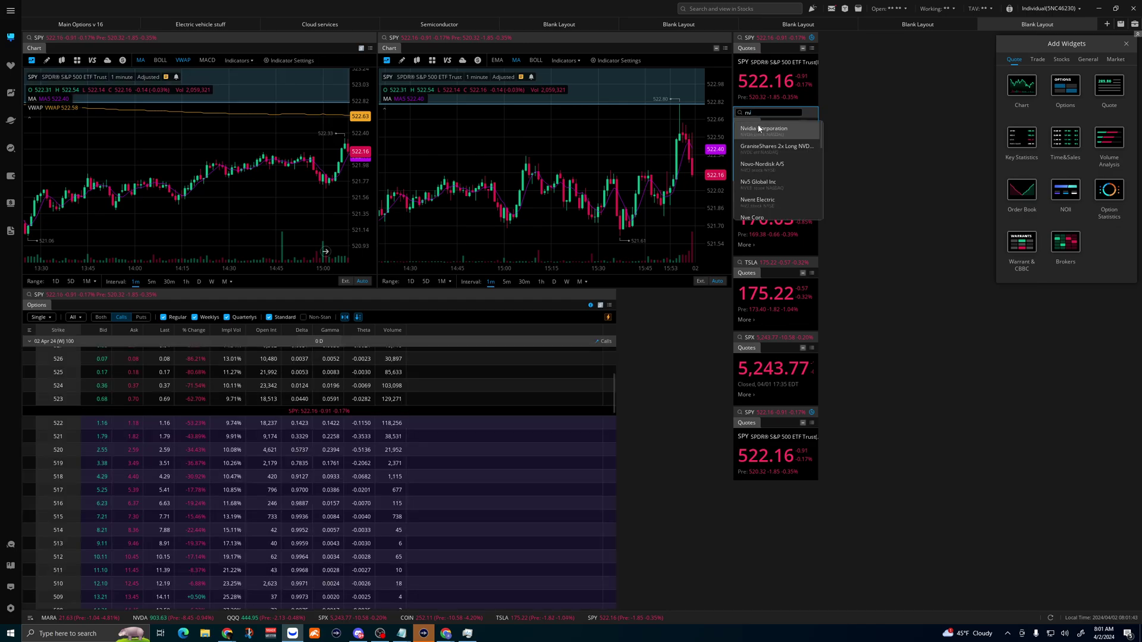
left_click(753, 128)
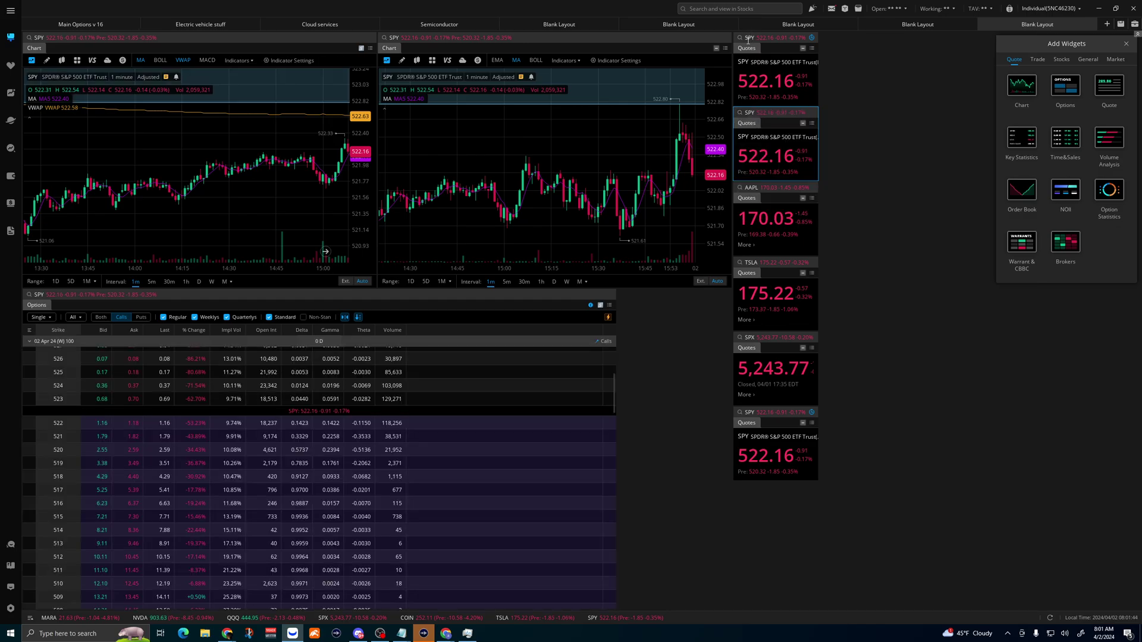
left_click(748, 38)
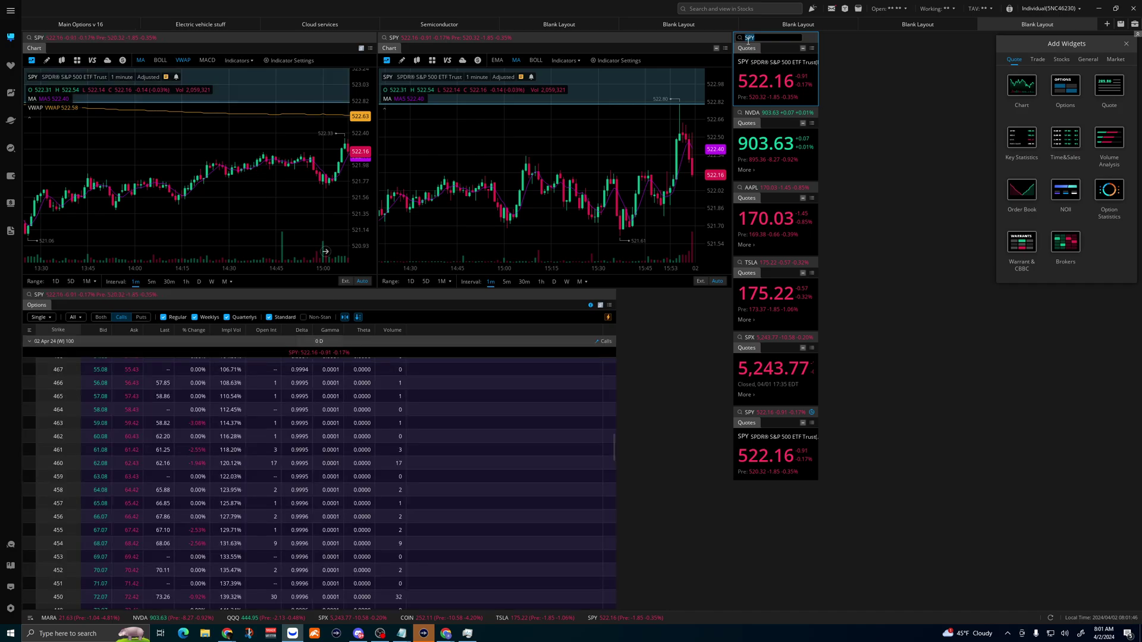
left_click(776, 85)
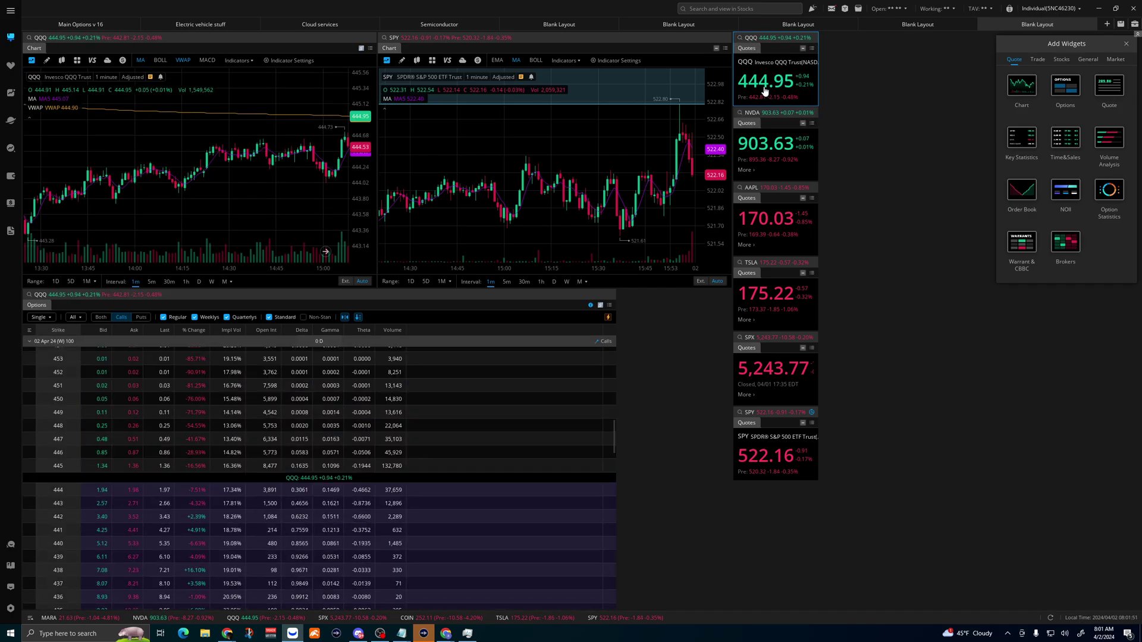
Step: Select the NVDA, AAPL, TSLA and SPX quotes to verify the linked chart and chain follow
left_click(776, 112)
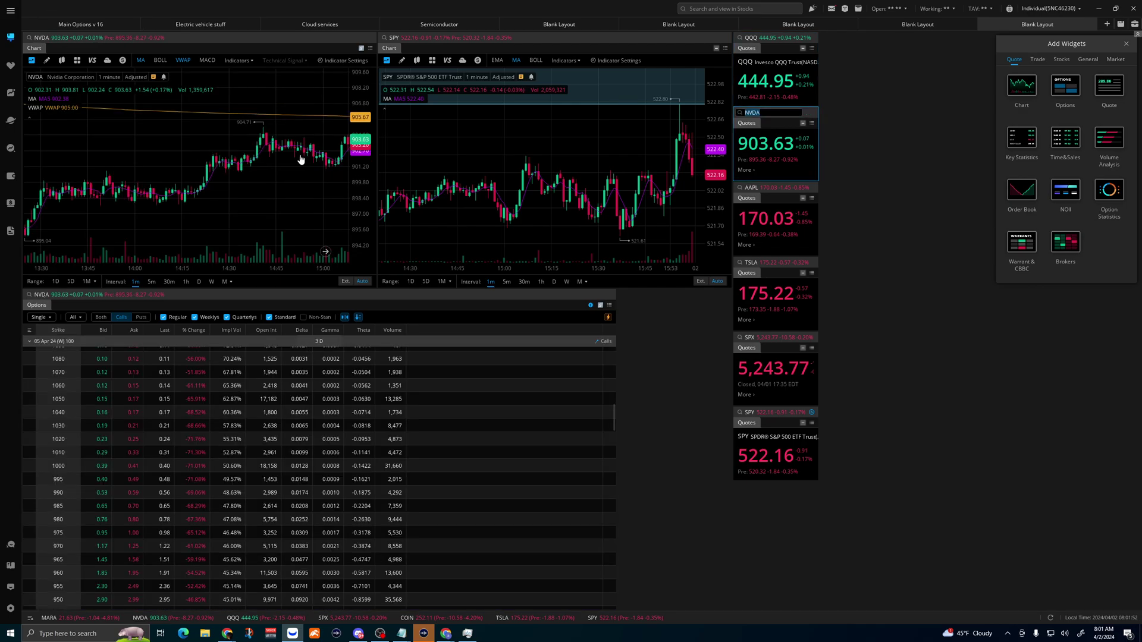
left_click(783, 192)
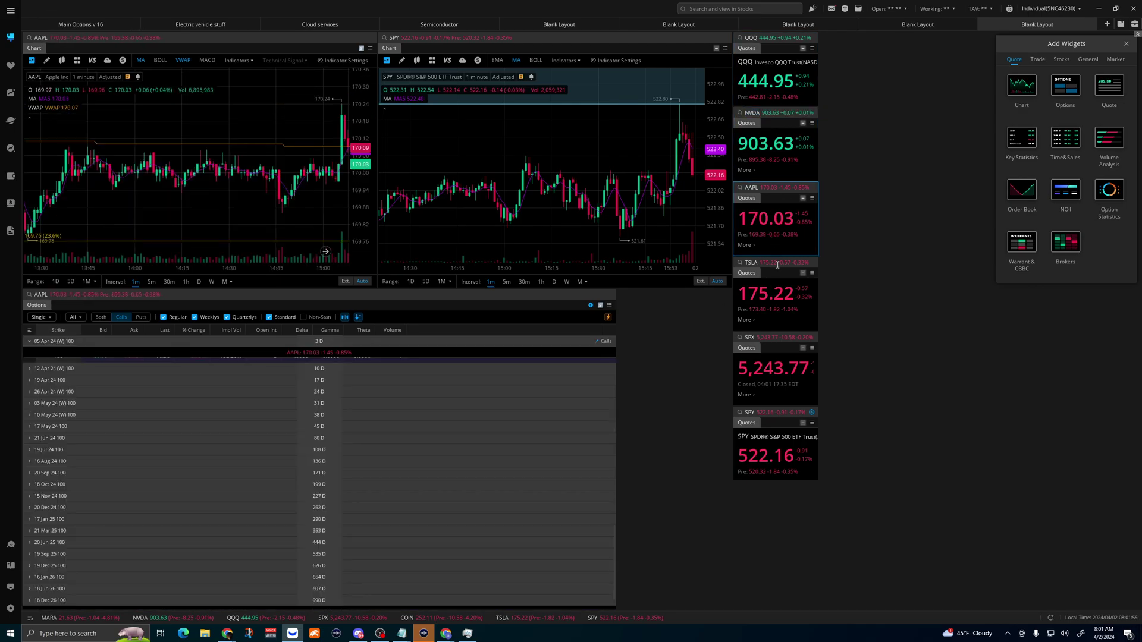
left_click(779, 285)
left_click(773, 337)
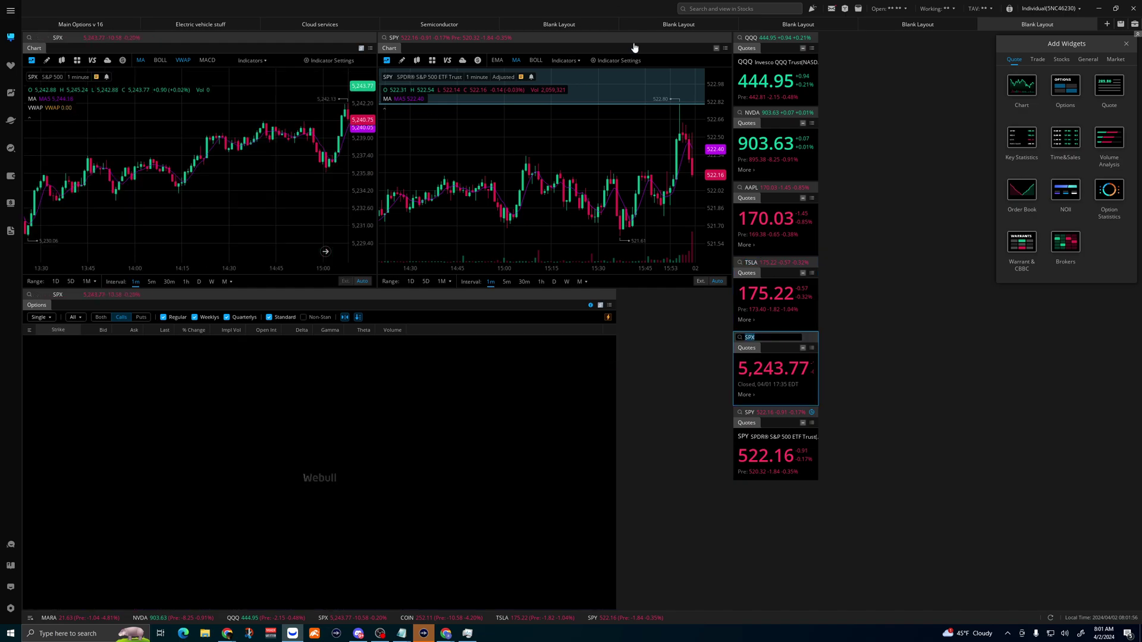
left_click(717, 49)
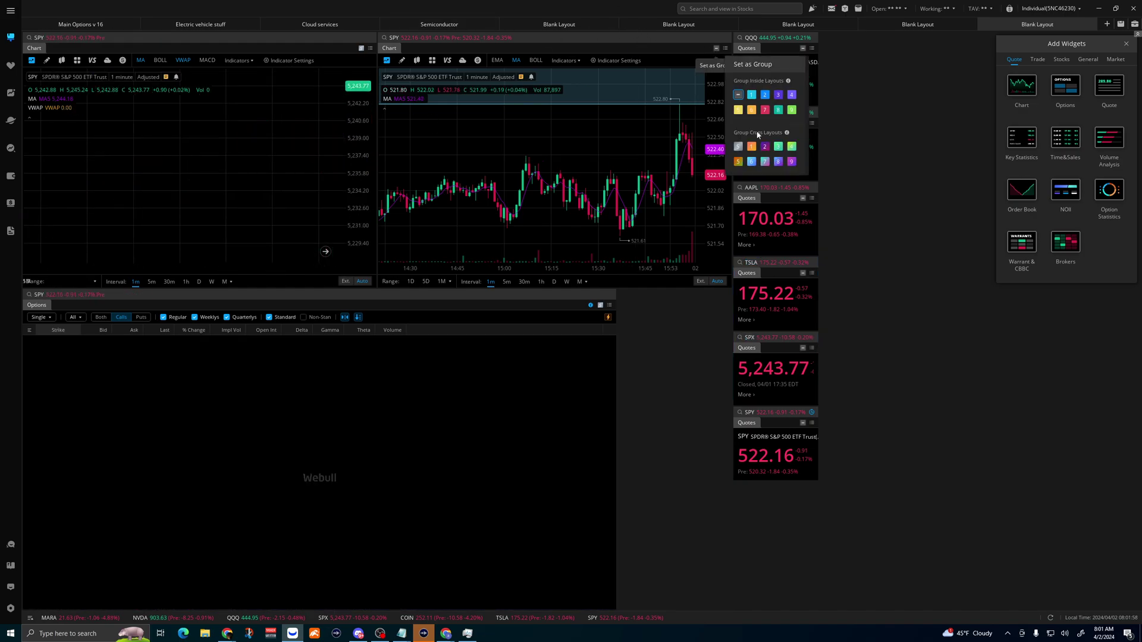
Step: Dismiss the right chart's Set as Group menu
left_click(911, 167)
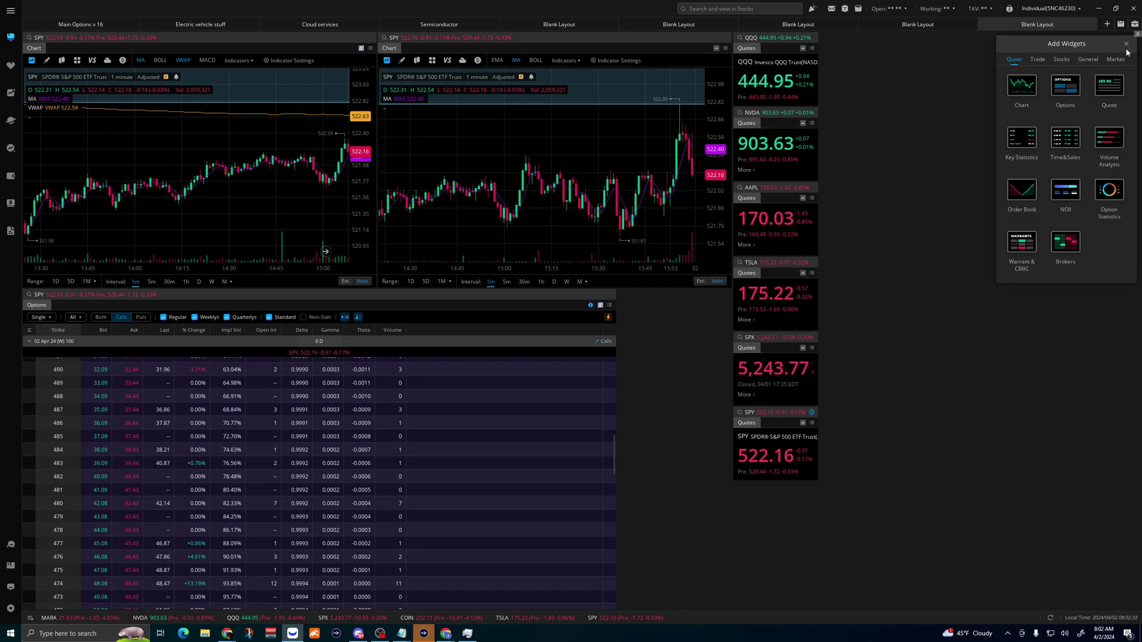
Step: Close the widget catalogue and save the tab as a customized layout named 'hhhhhhhhhhhhhhhh'
left_click(1125, 44)
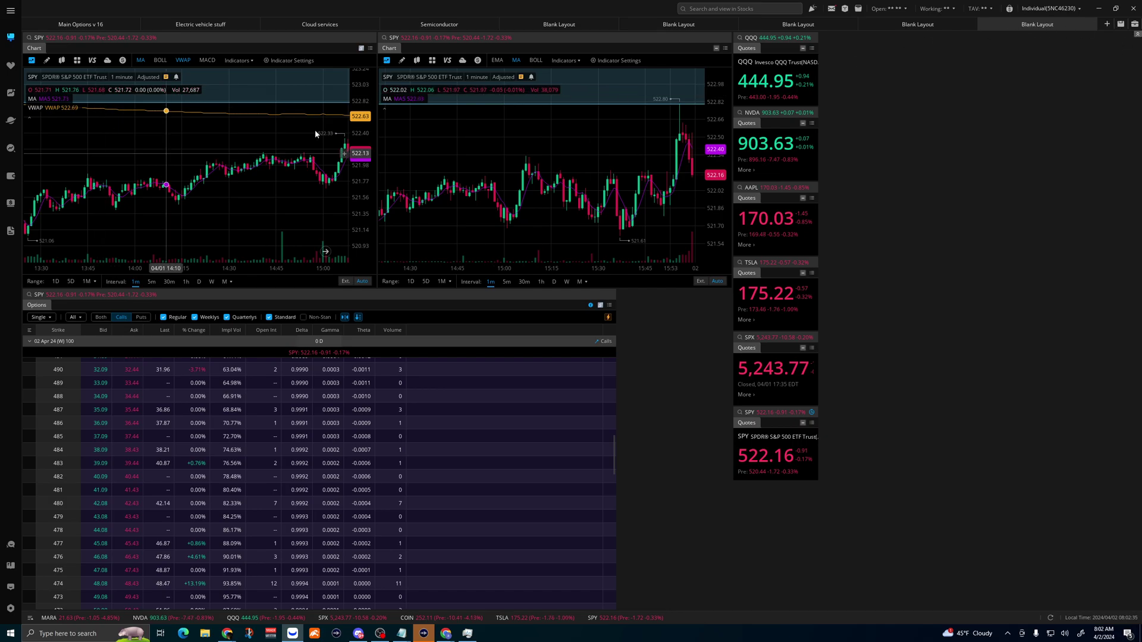
right_click(1037, 28)
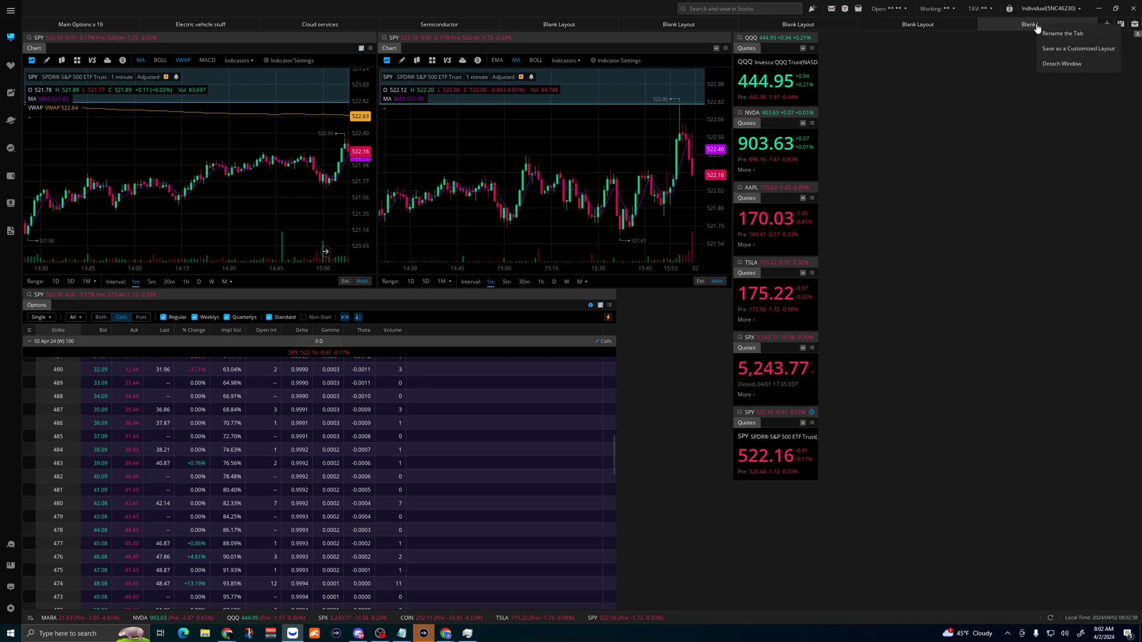
left_click(1060, 53)
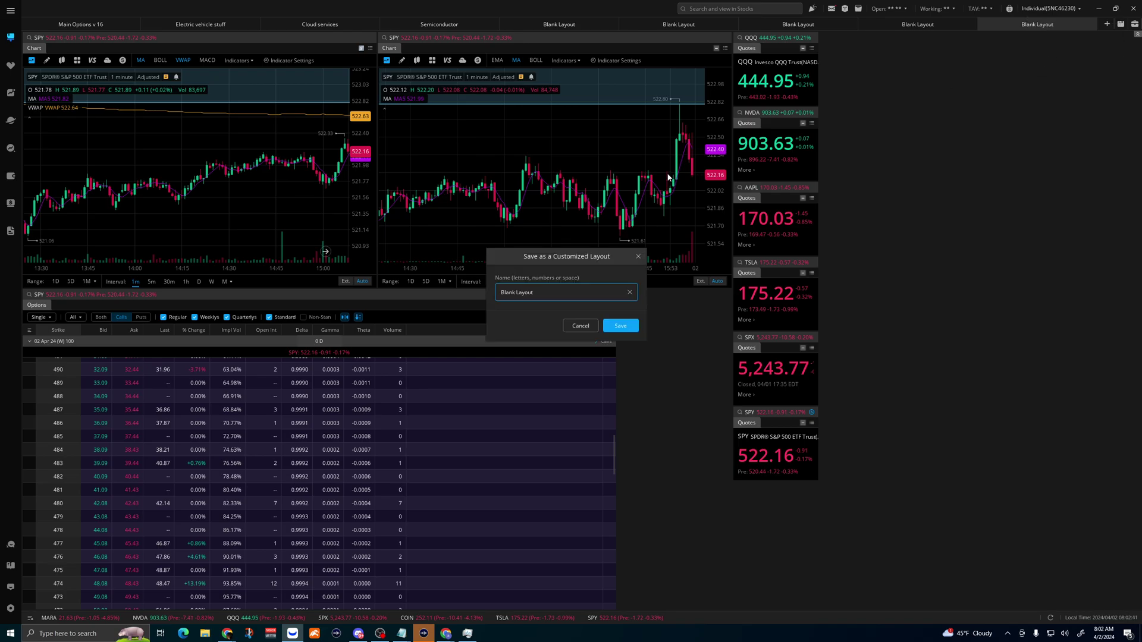
left_click_drag(538, 292, 464, 295)
type("hhhhhhhhhhhhhhhh")
left_click(616, 324)
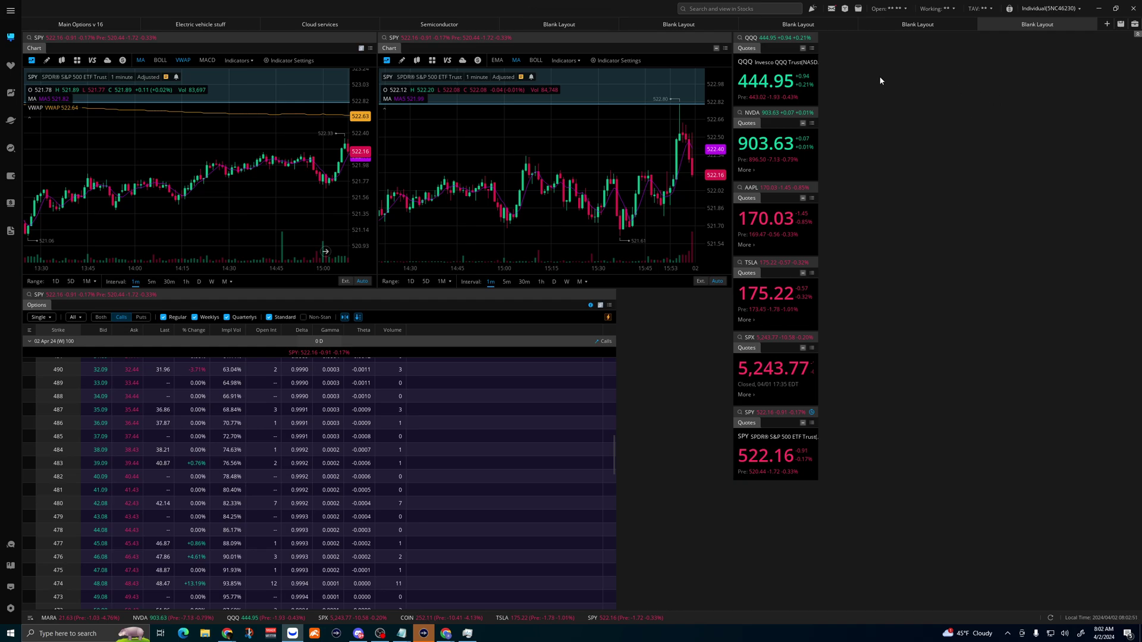
Step: Open the Main Options v 16 layout and review its SPY chart, quote widgets, clock and order entry
left_click(101, 28)
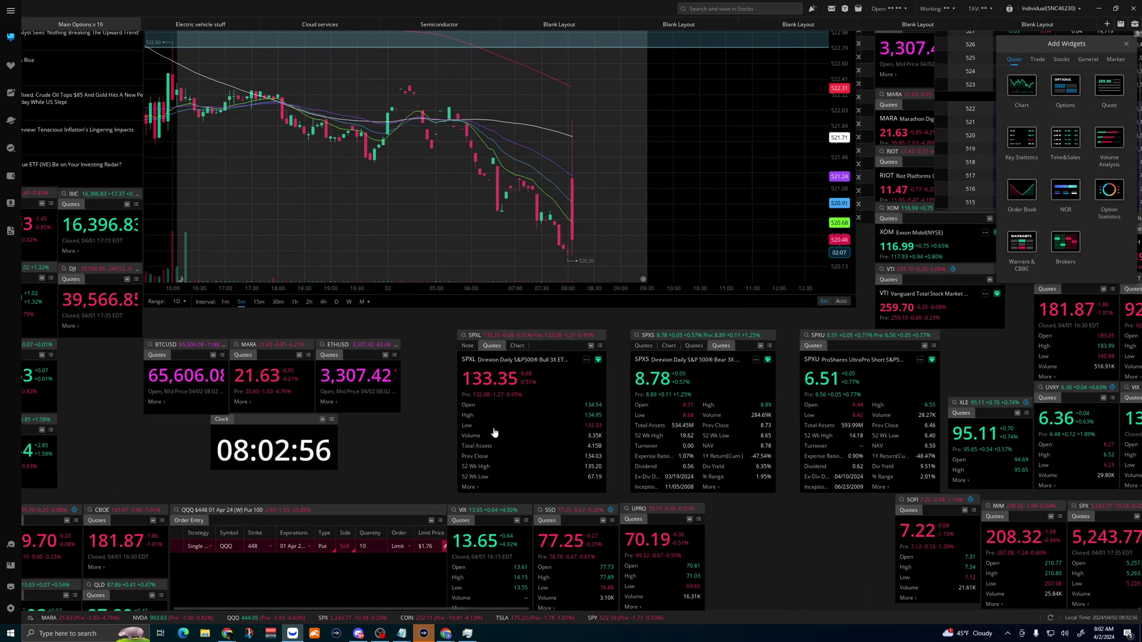
scroll(405, 410, "down", 3)
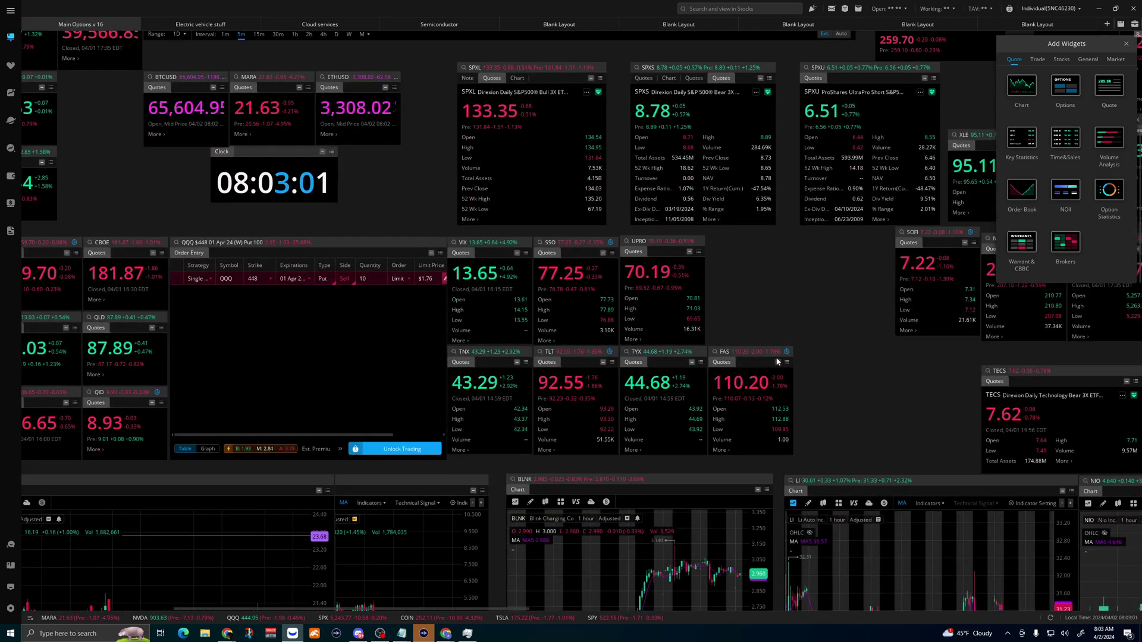
scroll(774, 357, "up", 3)
scroll(775, 360, "up", 1)
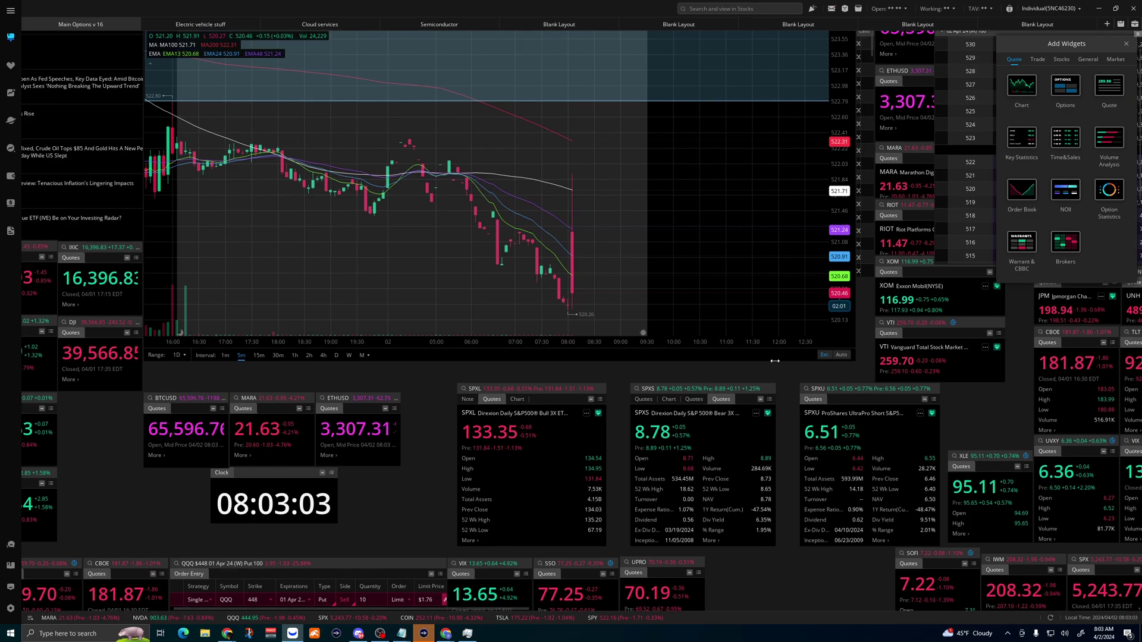
scroll(777, 360, "up", 2)
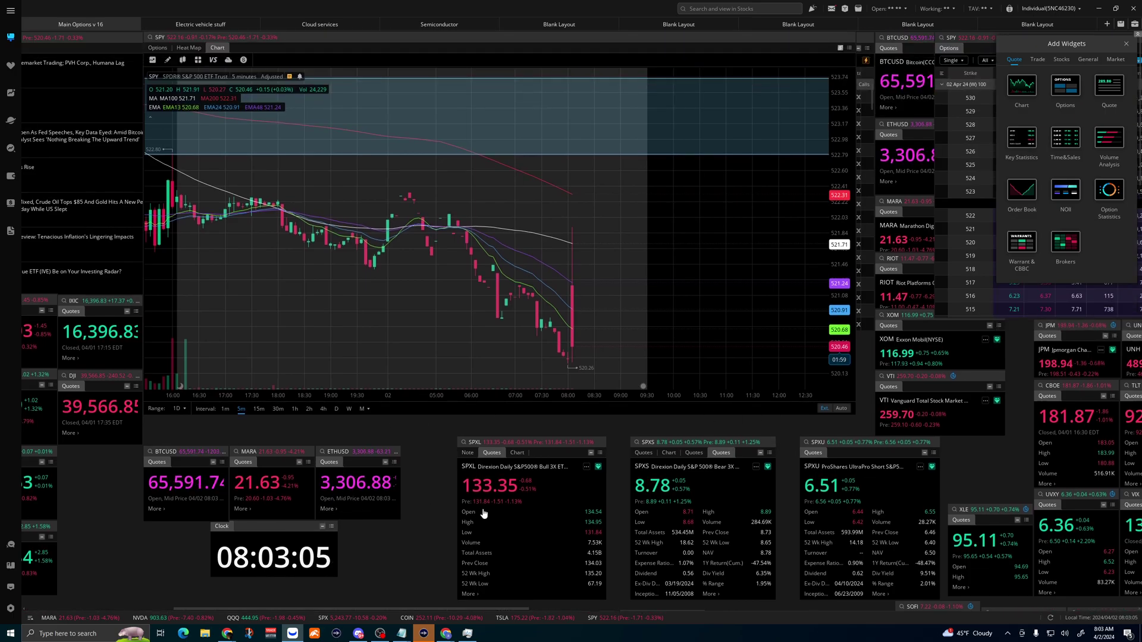